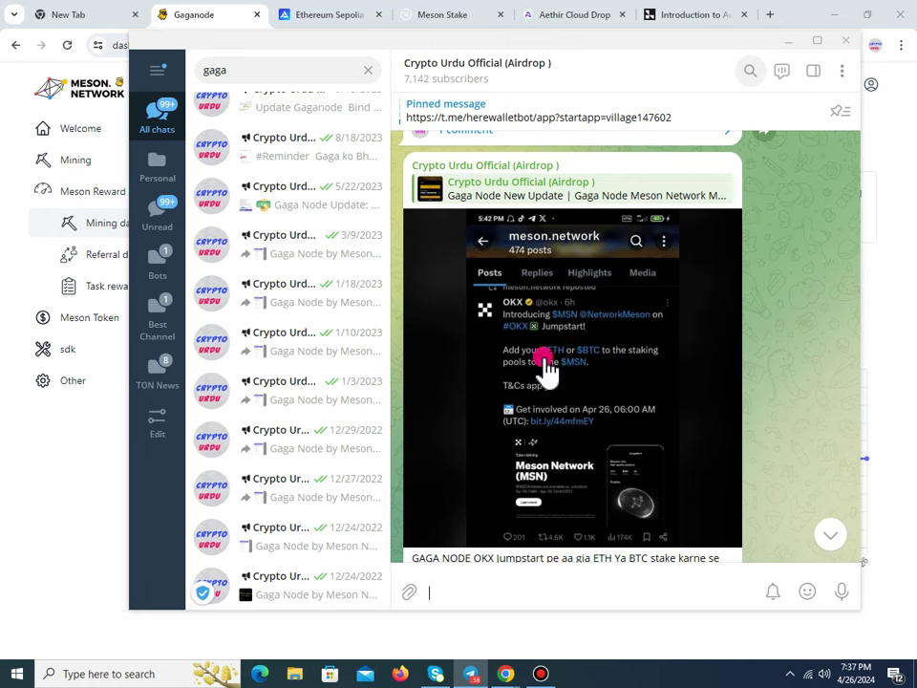
Step: Review the OKX Jumpstart announcement and the original Gaga Node New Update post in the Telegram channel, and return to the browser
{"action": "scroll", "coordinate": [516, 377], "scroll_direction": "down", "scroll_amount": 1}
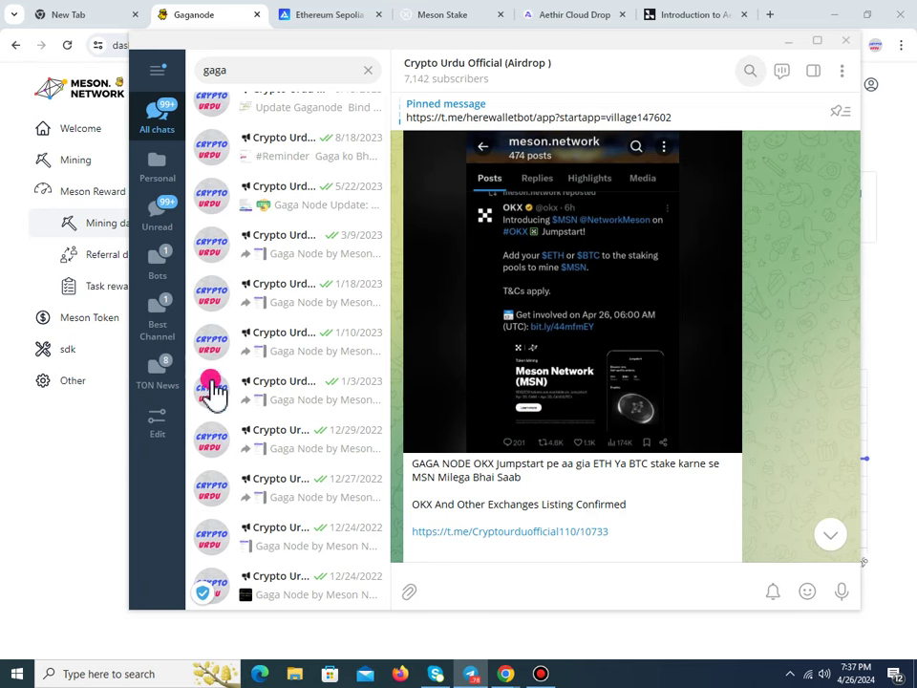
{"action": "left_click", "coordinate": [896, 330]}
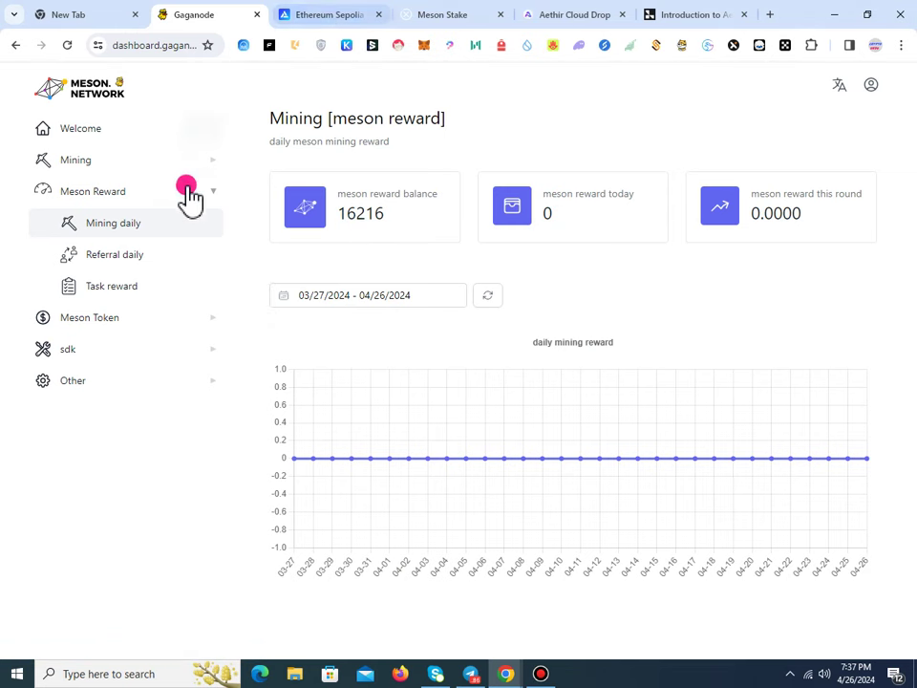
{"action": "left_click", "coordinate": [471, 674]}
{"action": "scroll", "coordinate": [549, 420], "scroll_direction": "down", "scroll_amount": 10}
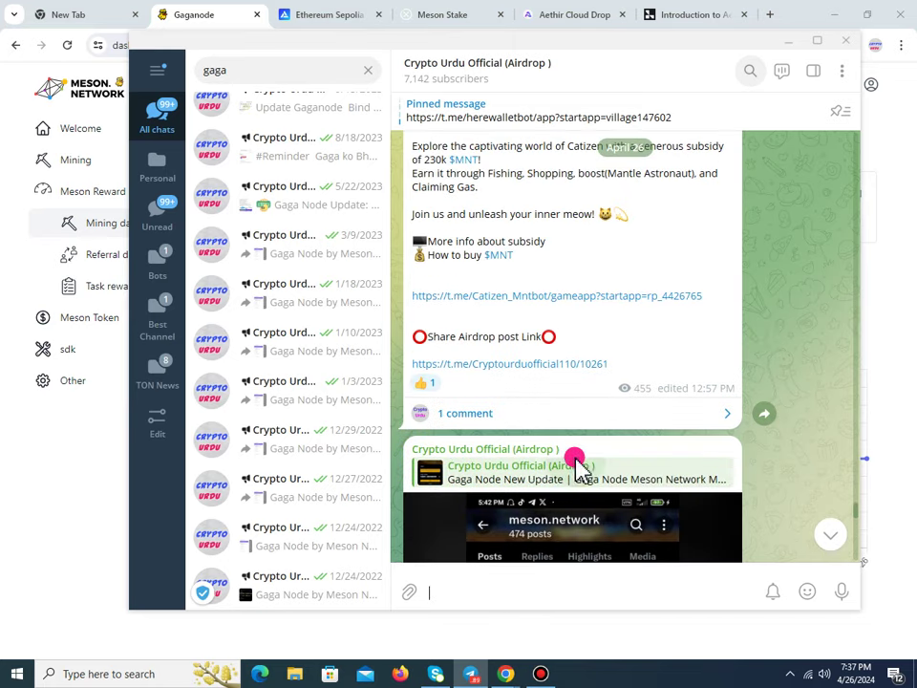
{"action": "left_click", "coordinate": [577, 471]}
{"action": "scroll", "coordinate": [496, 389], "scroll_direction": "down", "scroll_amount": 1}
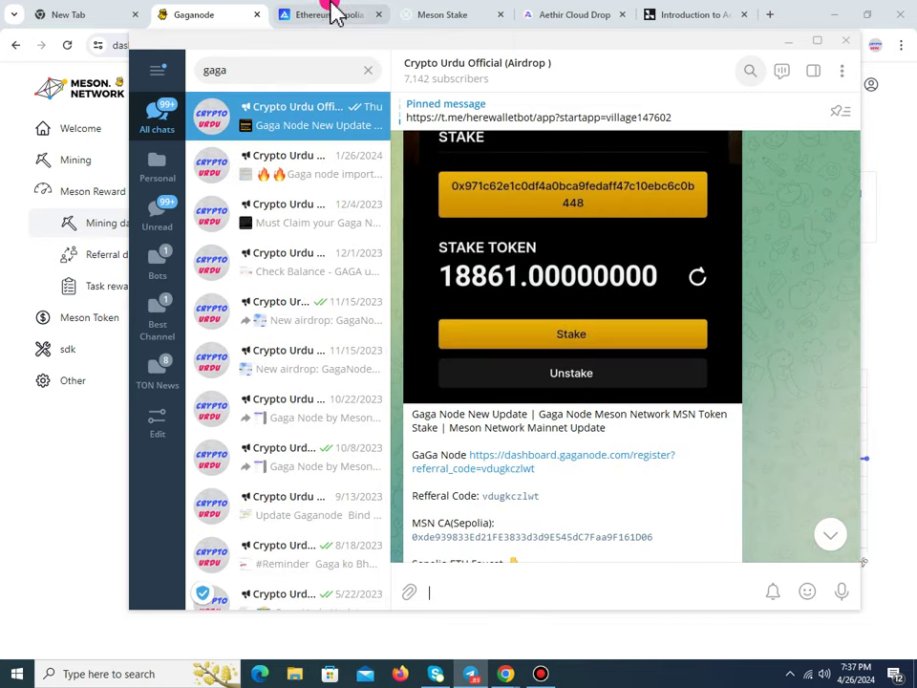
{"action": "left_click", "coordinate": [105, 485]}
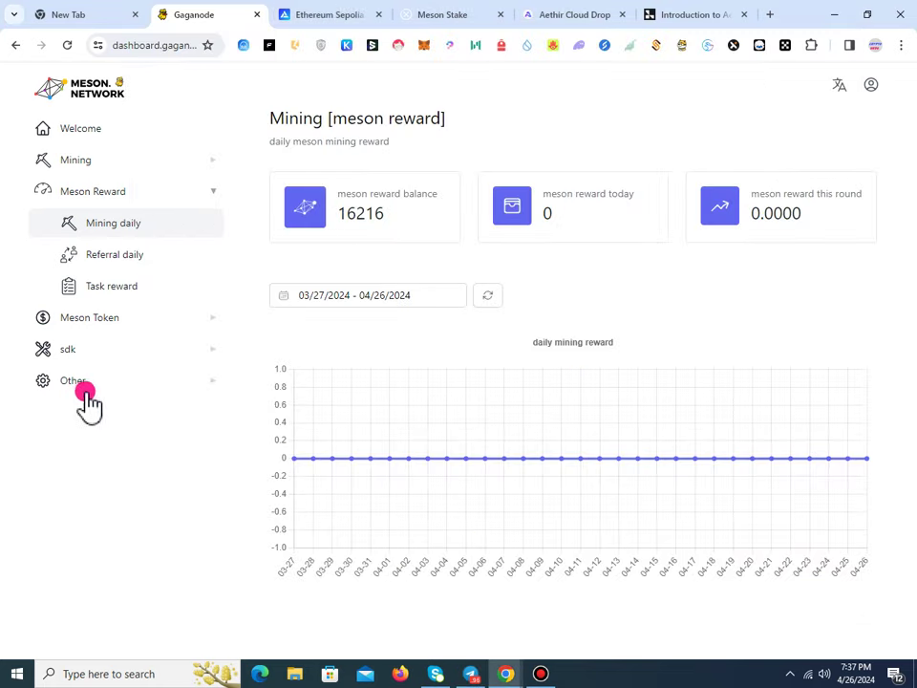
Step: View the Ethereum Sepolia faucet page and check the MetaMask wallet's selected network and token list
{"action": "left_click", "coordinate": [298, 16]}
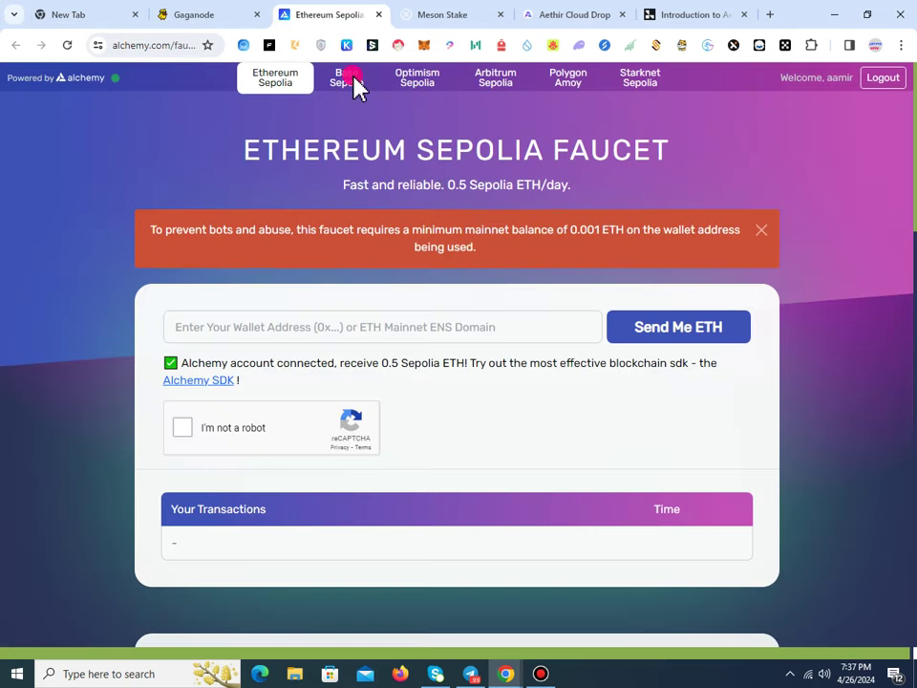
{"action": "left_click", "coordinate": [453, 323]}
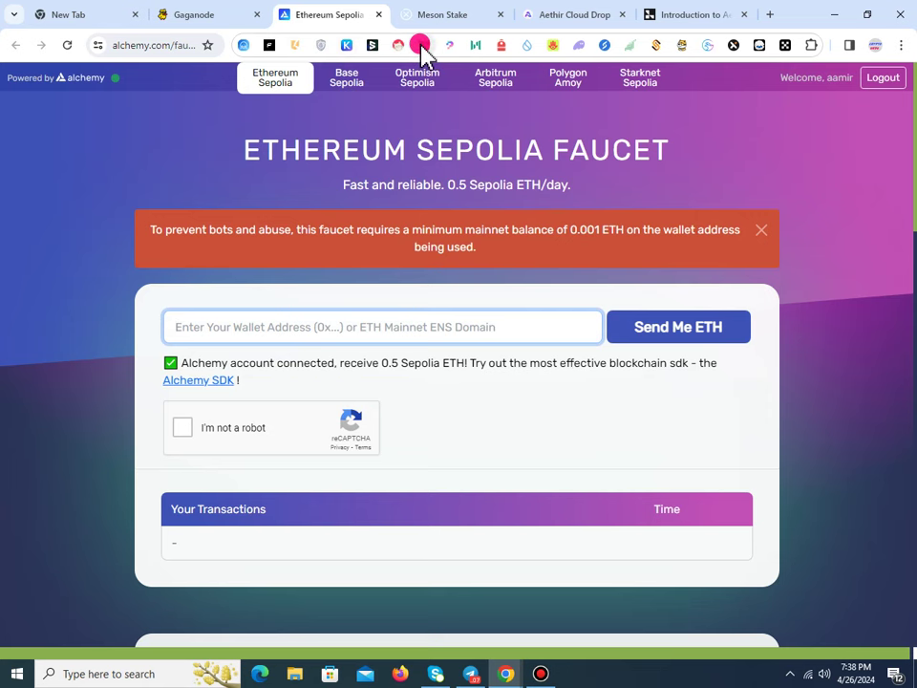
{"action": "left_click", "coordinate": [421, 46]}
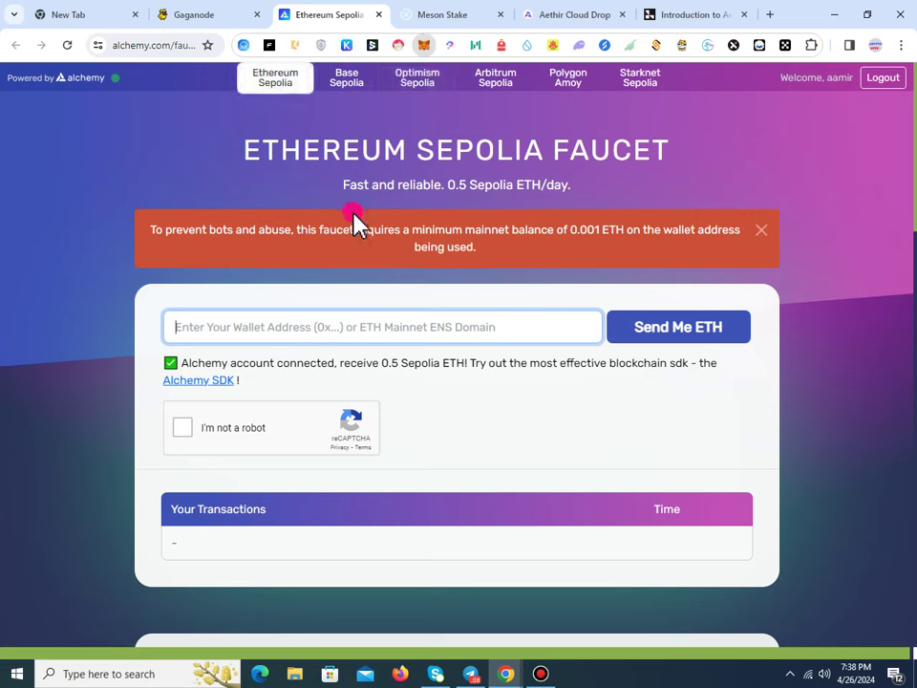
{"action": "left_click", "coordinate": [212, 84]}
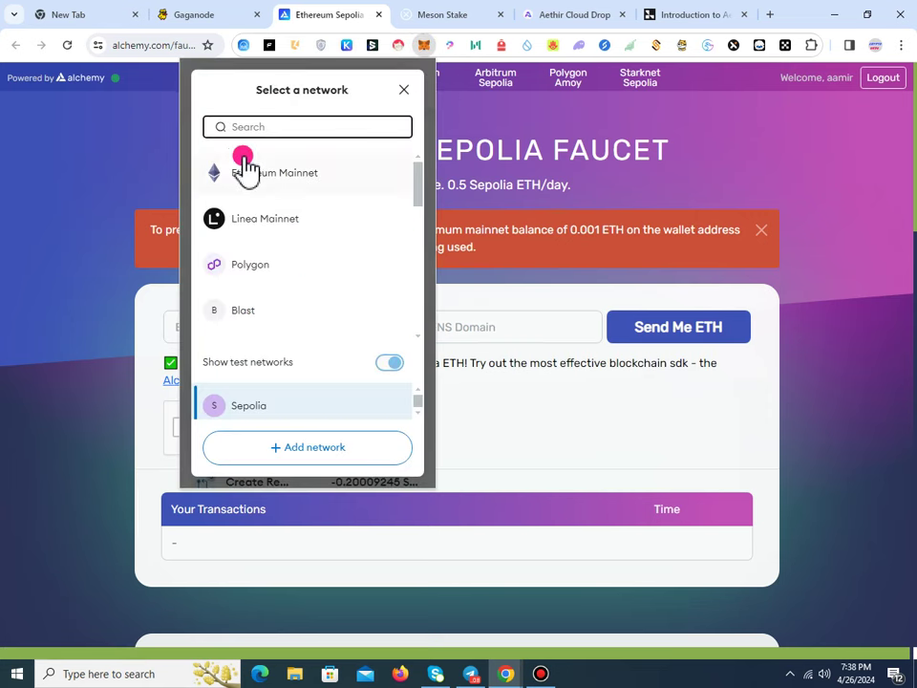
{"action": "left_click", "coordinate": [406, 90]}
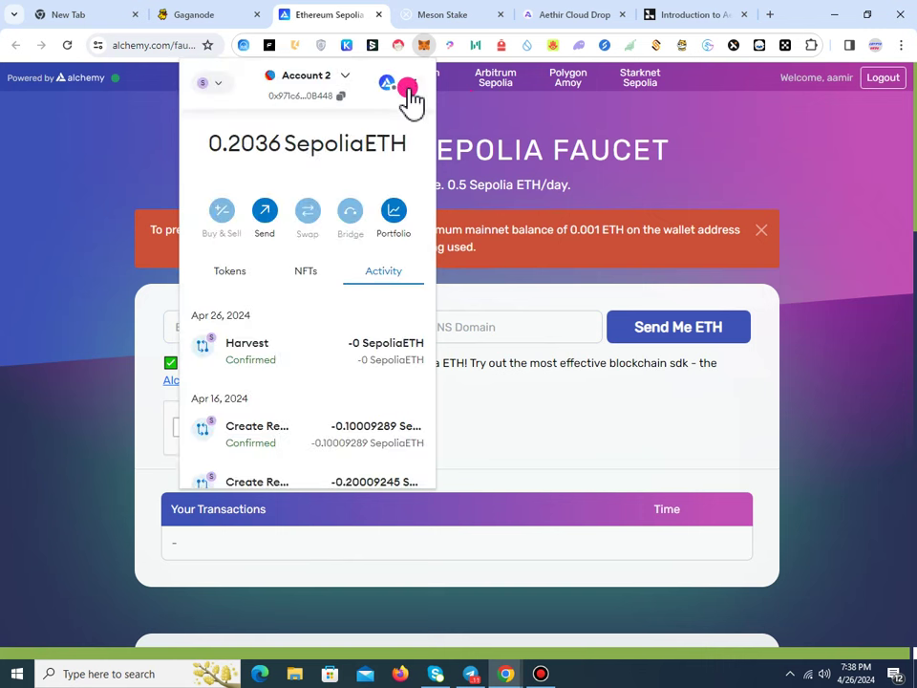
{"action": "left_click", "coordinate": [224, 270]}
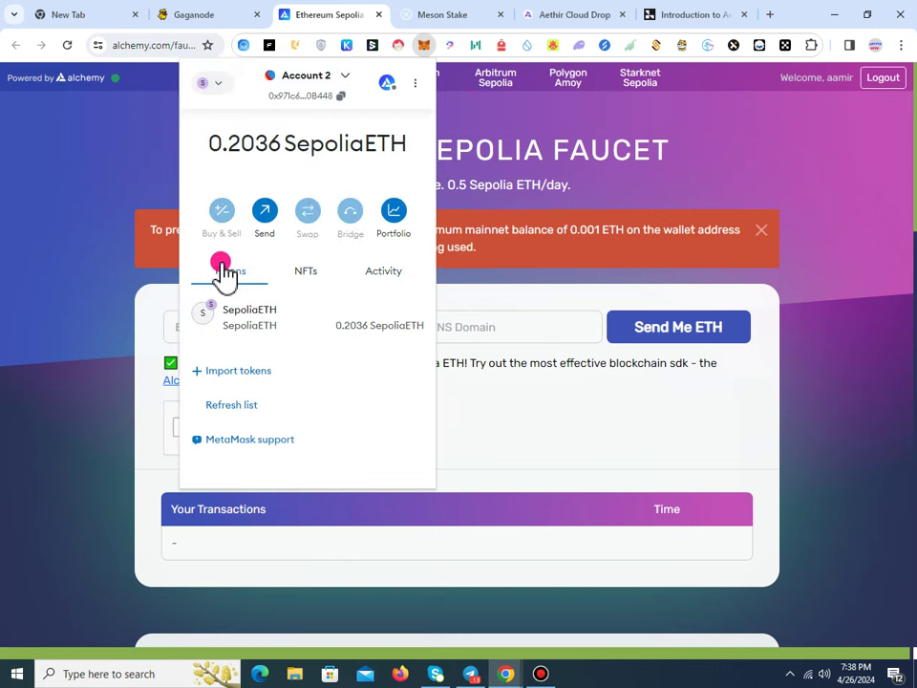
{"action": "left_click", "coordinate": [484, 300]}
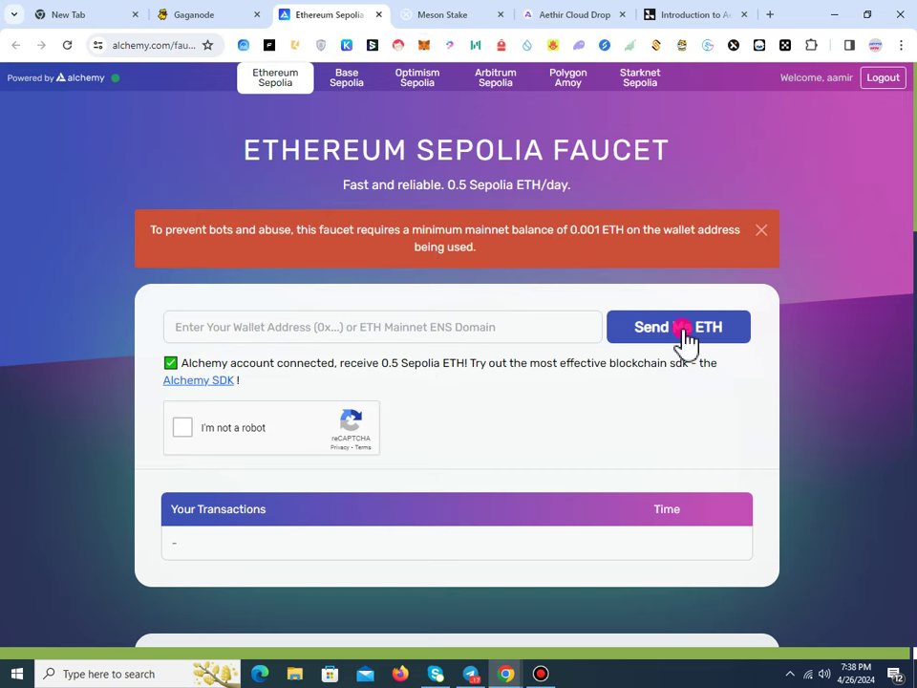
Step: Open the Gaganode dashboard's page for exchanging Meson reward to token on sepolia-eth-testnet and request a wallet connection
{"action": "left_click", "coordinate": [235, 11]}
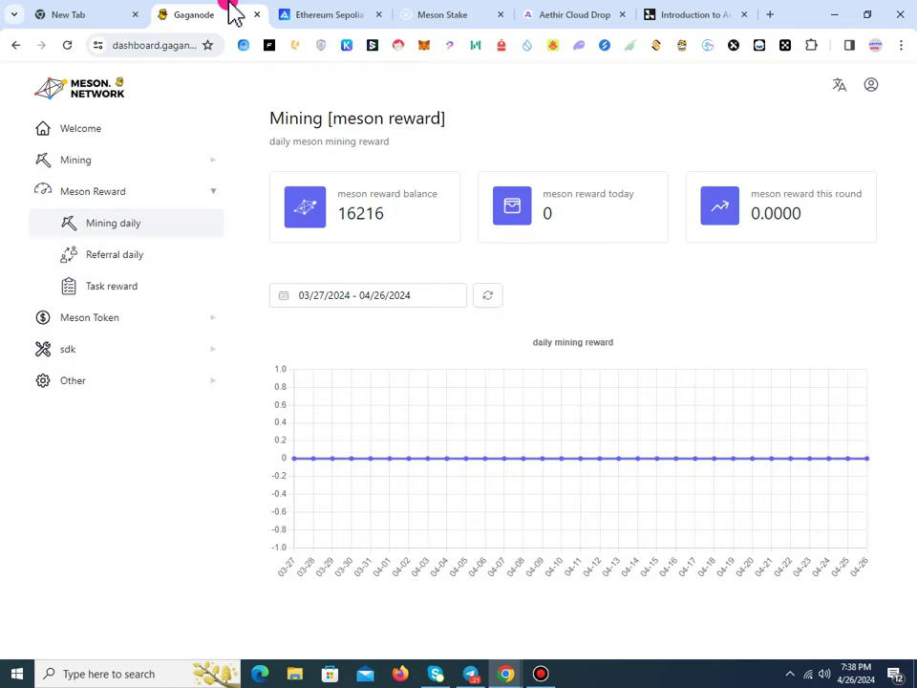
{"action": "left_click", "coordinate": [550, 674]}
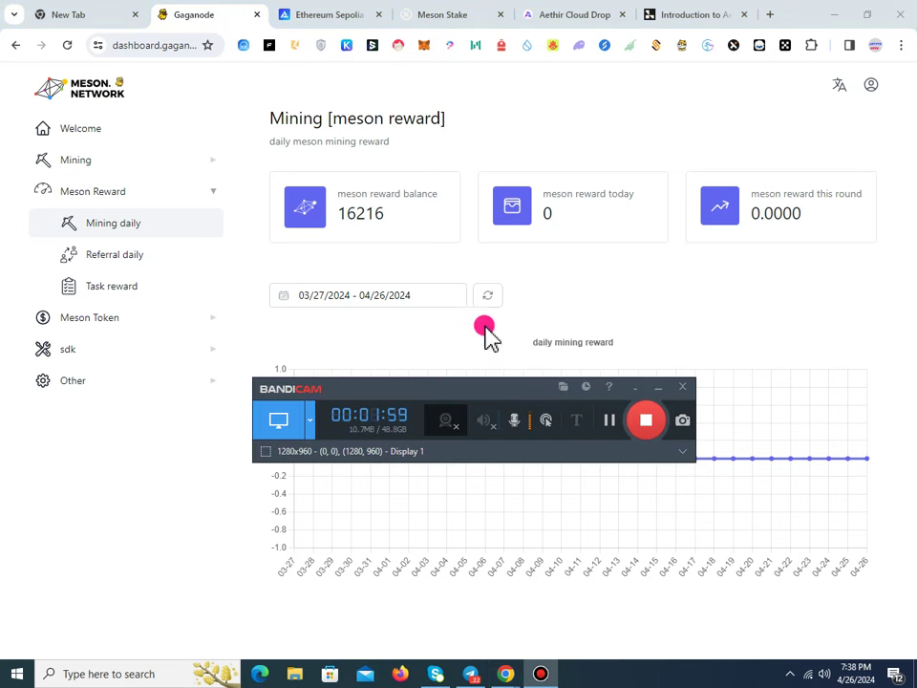
{"action": "left_click", "coordinate": [398, 281]}
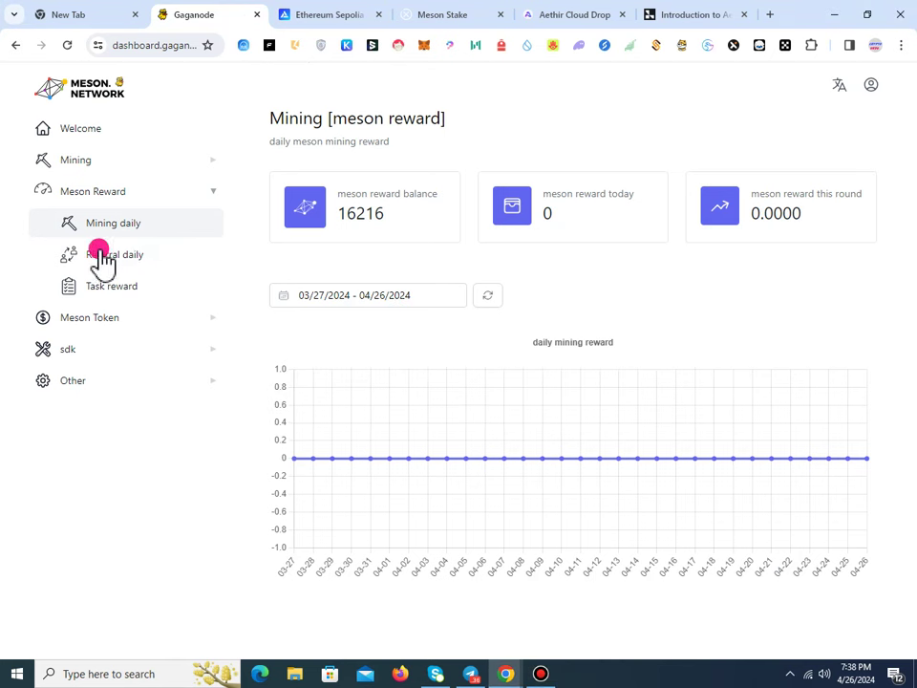
{"action": "left_click", "coordinate": [153, 320]}
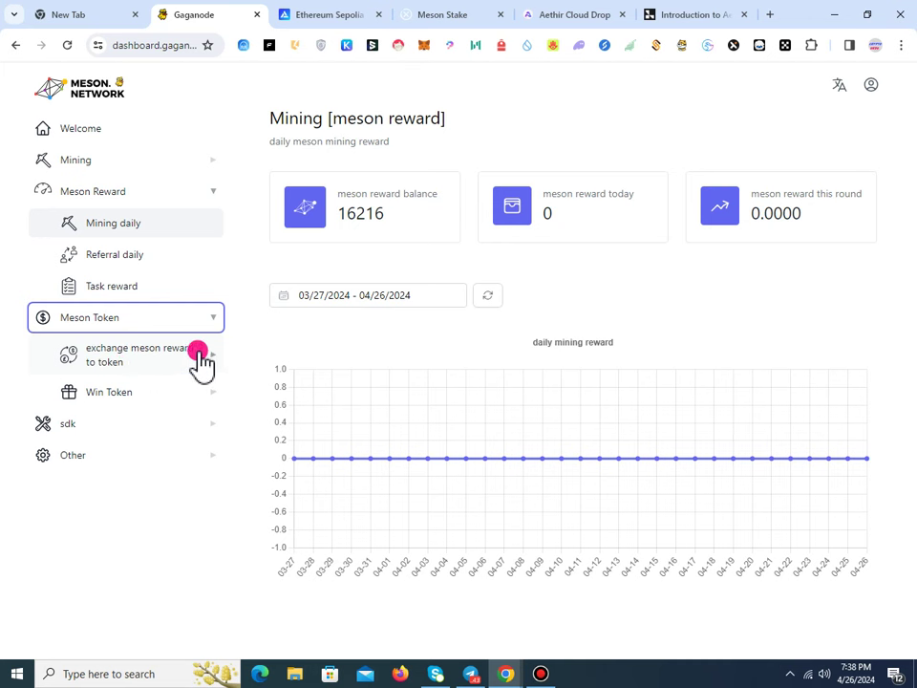
{"action": "left_click", "coordinate": [183, 362]}
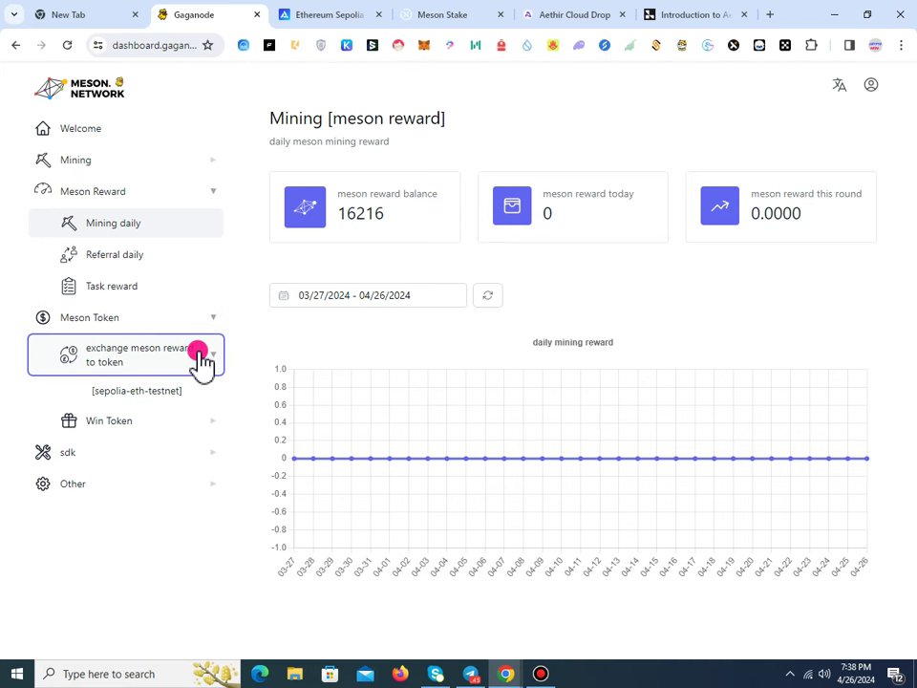
{"action": "left_click", "coordinate": [143, 392]}
{"action": "left_click", "coordinate": [196, 392]}
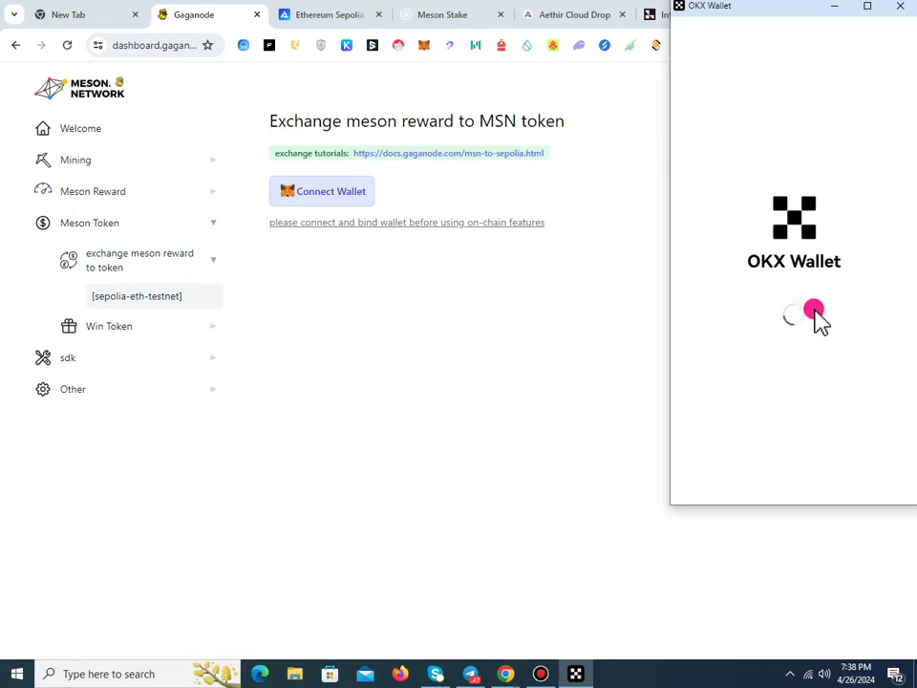
Step: Connect Account 2 from MetaMask to the Gaganode site and dismiss the wallet notice
{"action": "left_click", "coordinate": [853, 270]}
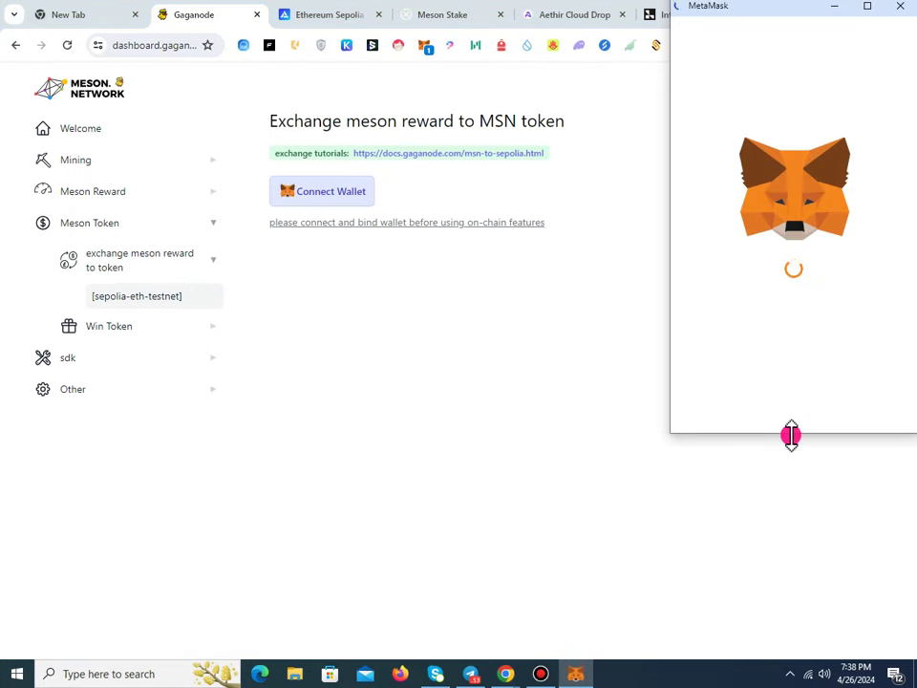
{"action": "left_click_drag", "start_coordinate": [792, 436], "coordinate": [815, 584]}
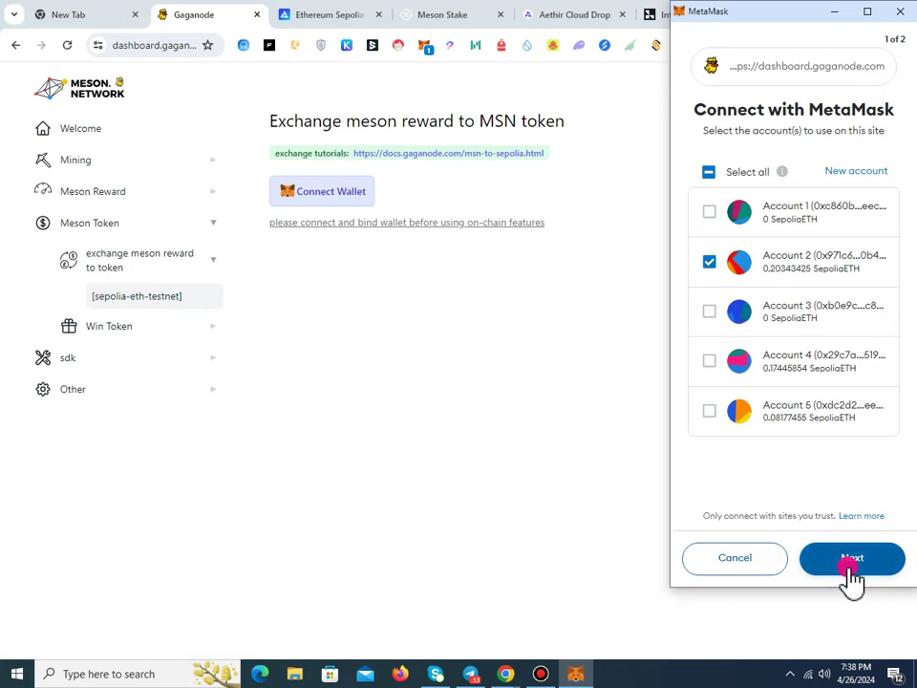
{"action": "left_click", "coordinate": [853, 564]}
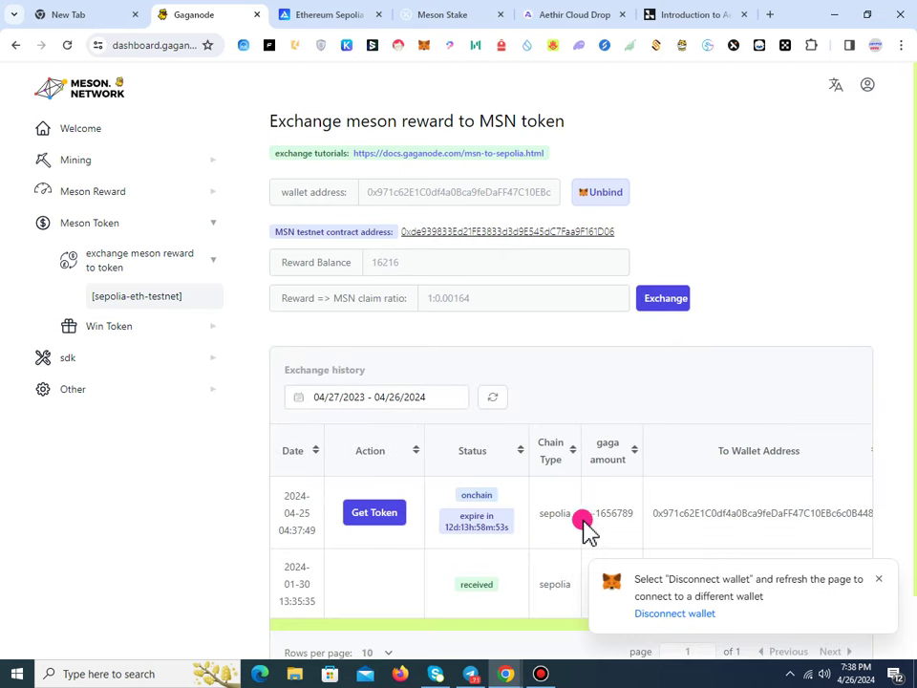
{"action": "left_click", "coordinate": [879, 579]}
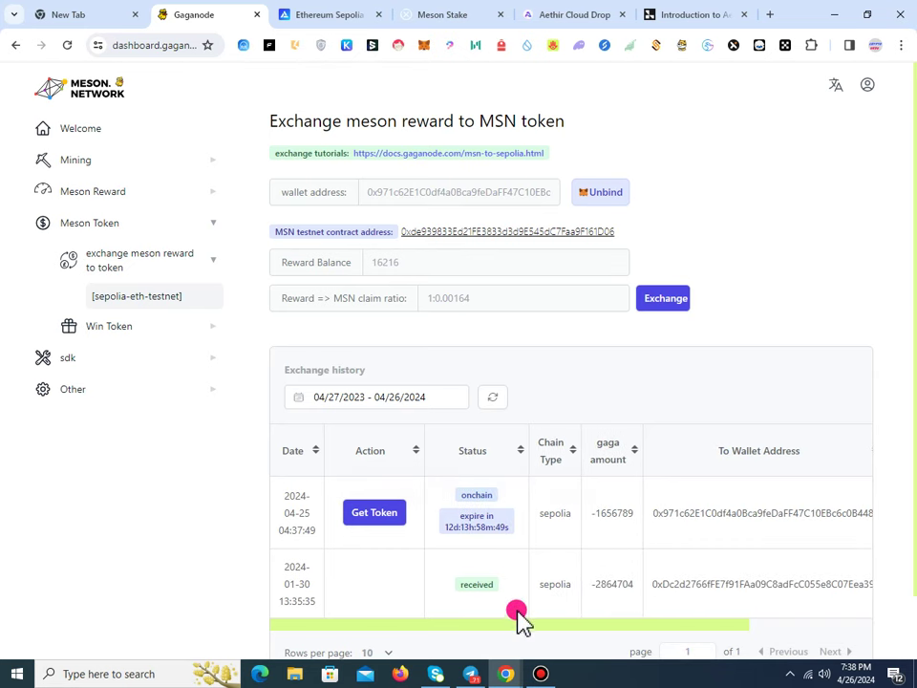
Step: Examine the exchange history table and the bound wallet and reward details on the MSN exchange page
{"action": "scroll", "coordinate": [472, 547], "scroll_direction": "down", "scroll_amount": 1}
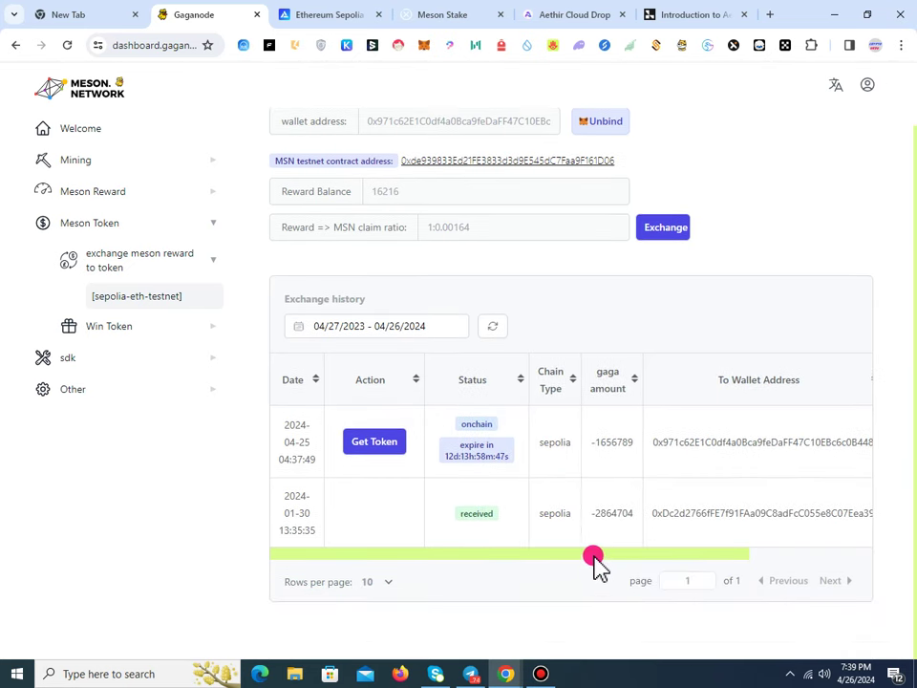
{"action": "left_click_drag", "start_coordinate": [592, 555], "coordinate": [792, 558]}
{"action": "left_click_drag", "start_coordinate": [738, 578], "coordinate": [500, 591]}
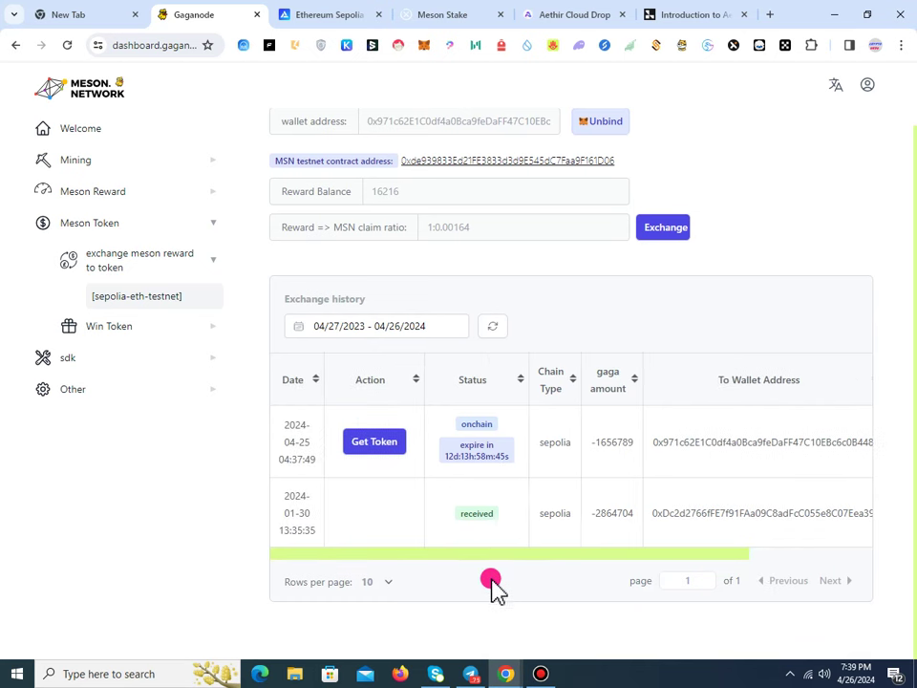
{"action": "scroll", "coordinate": [646, 395], "scroll_direction": "up", "scroll_amount": 1}
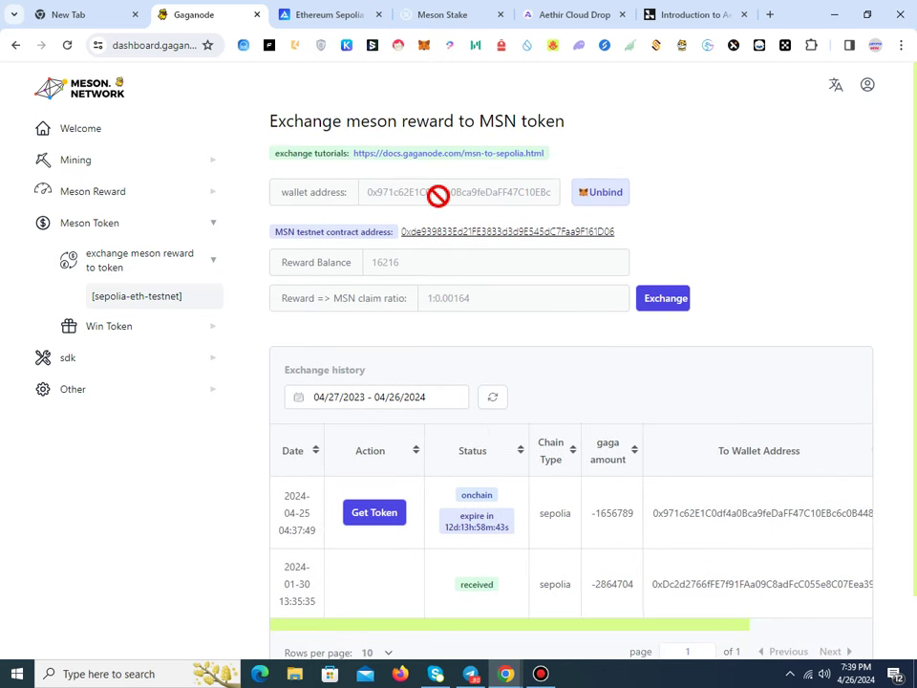
{"action": "left_click", "coordinate": [593, 195]}
{"action": "left_click", "coordinate": [691, 313]}
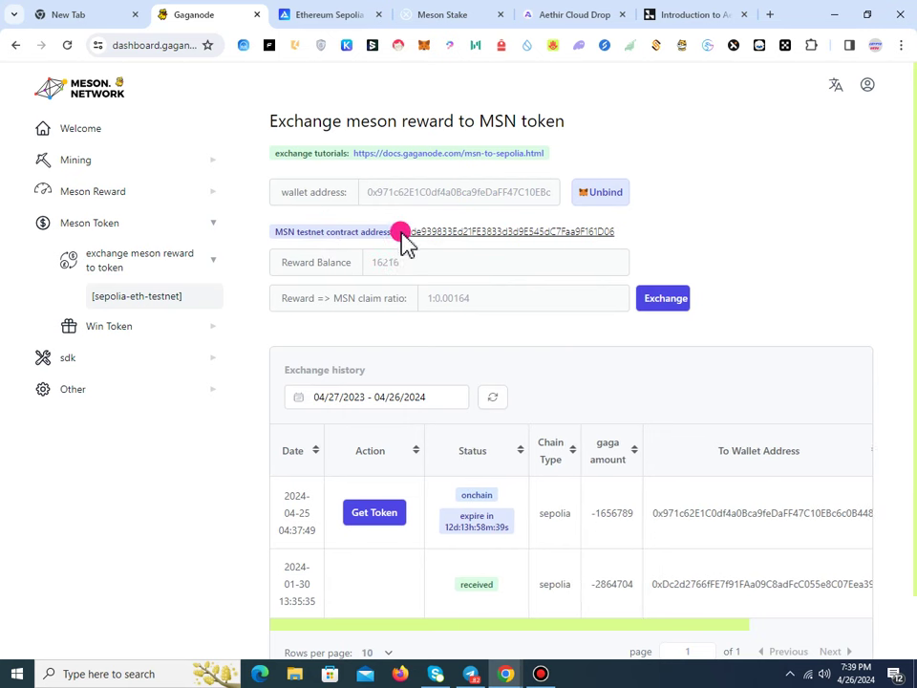
Step: Copy the MSN testnet contract address from the exchange page and open the MetaMask wallet
{"action": "left_click_drag", "start_coordinate": [402, 231], "coordinate": [632, 245]}
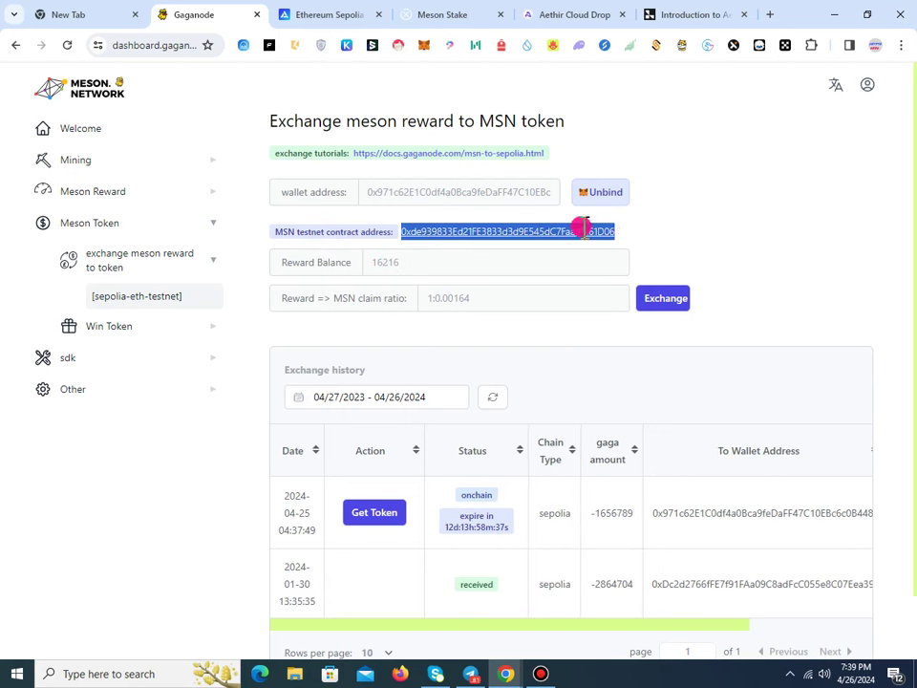
{"action": "right_click", "coordinate": [583, 229]}
{"action": "left_click", "coordinate": [307, 242]}
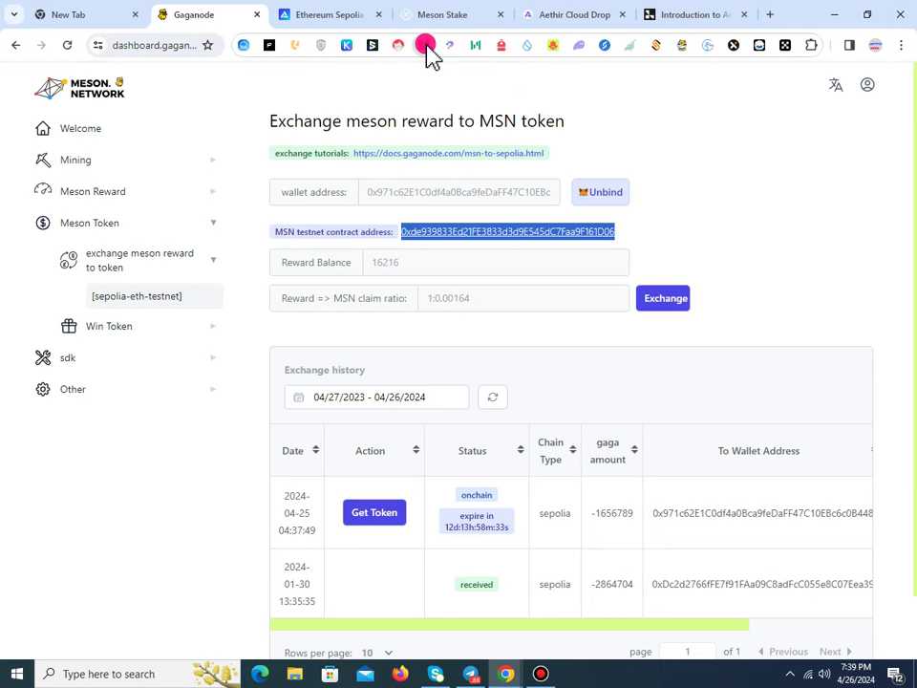
{"action": "left_click", "coordinate": [426, 44]}
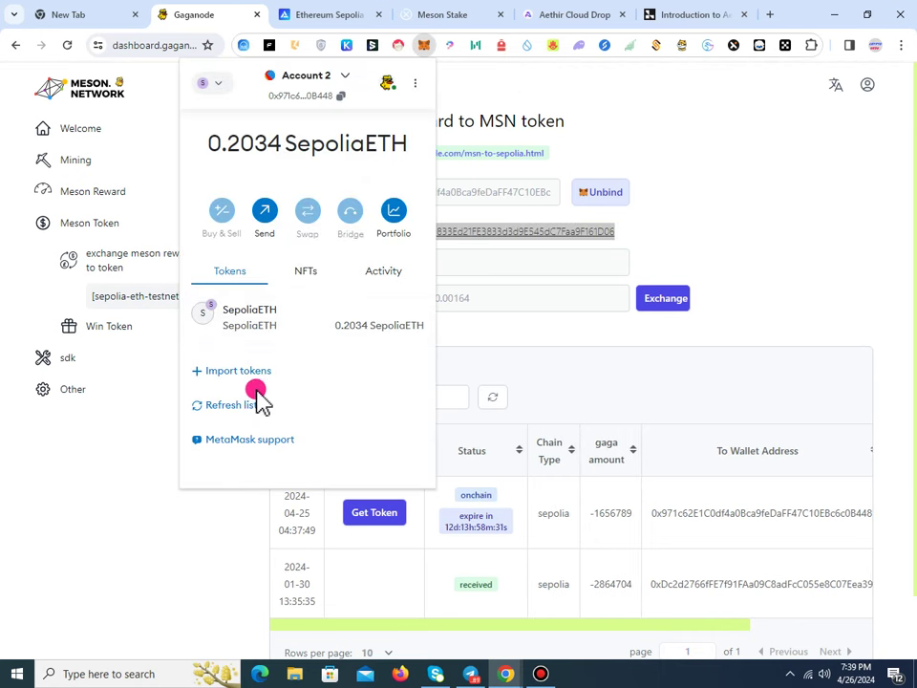
Step: Try to import a custom token into MetaMask using the copied MSN contract address
{"action": "left_click", "coordinate": [244, 371]}
{"action": "right_click", "coordinate": [262, 296]}
{"action": "left_click", "coordinate": [303, 432]}
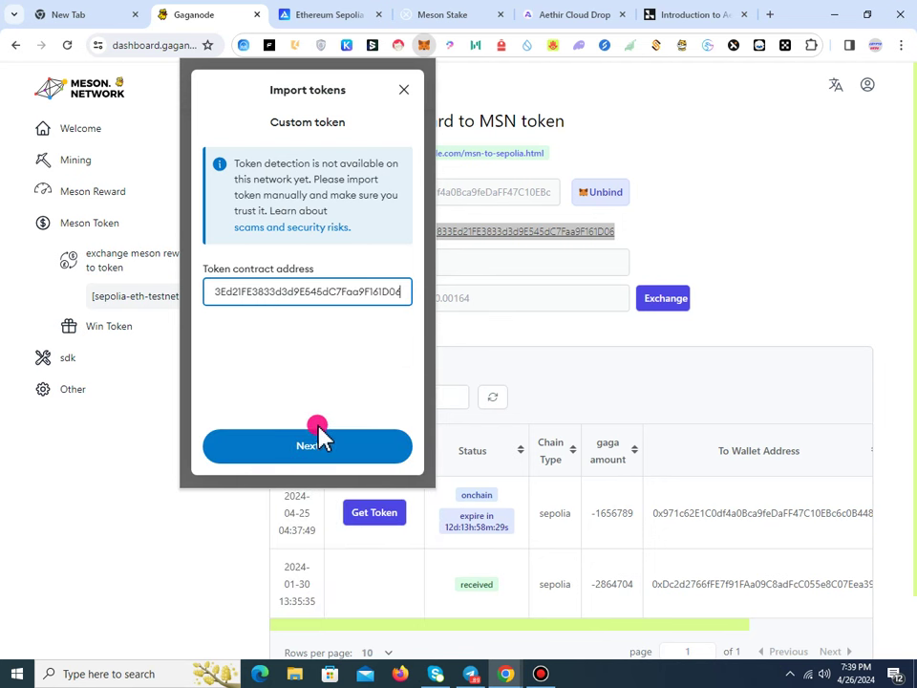
{"action": "left_click", "coordinate": [338, 442]}
{"action": "left_click", "coordinate": [361, 442]}
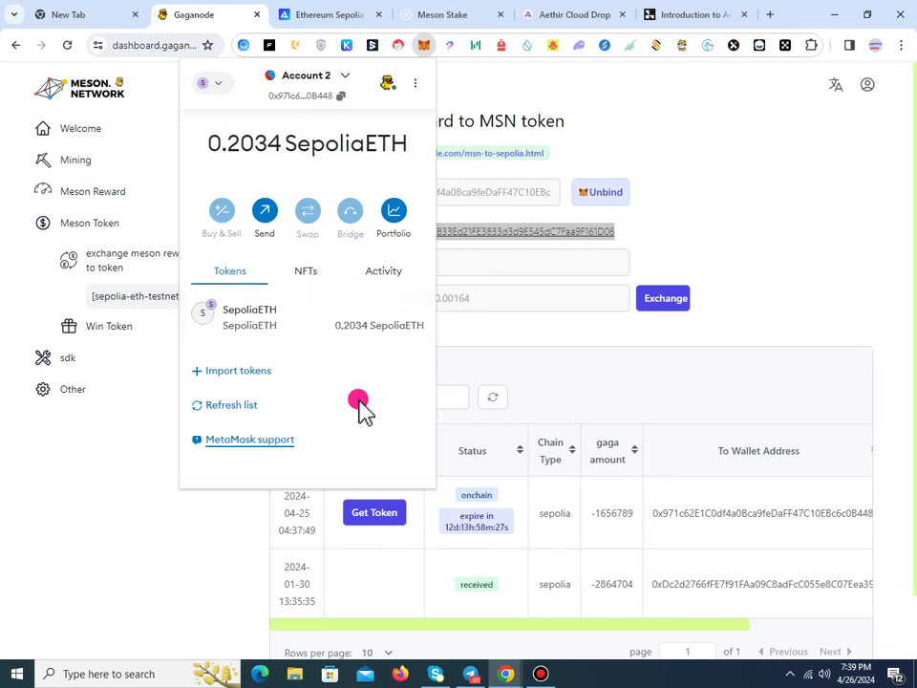
Step: Import the MSN custom token into Account 2 on Sepolia with the copied testnet contract address
{"action": "left_click", "coordinate": [260, 373]}
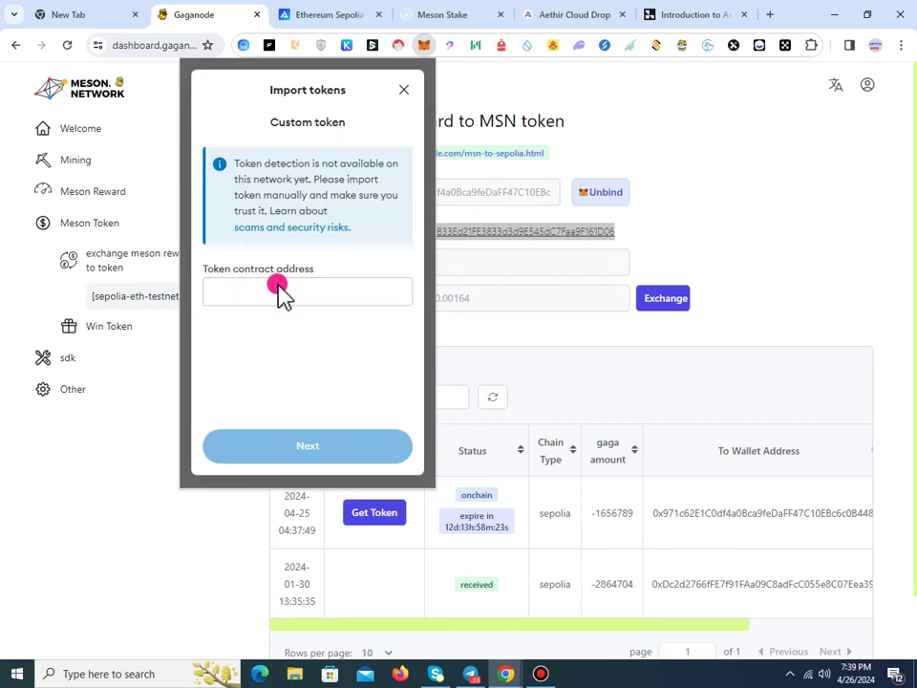
{"action": "right_click", "coordinate": [279, 292]}
{"action": "left_click", "coordinate": [316, 432]}
{"action": "left_click", "coordinate": [302, 346]}
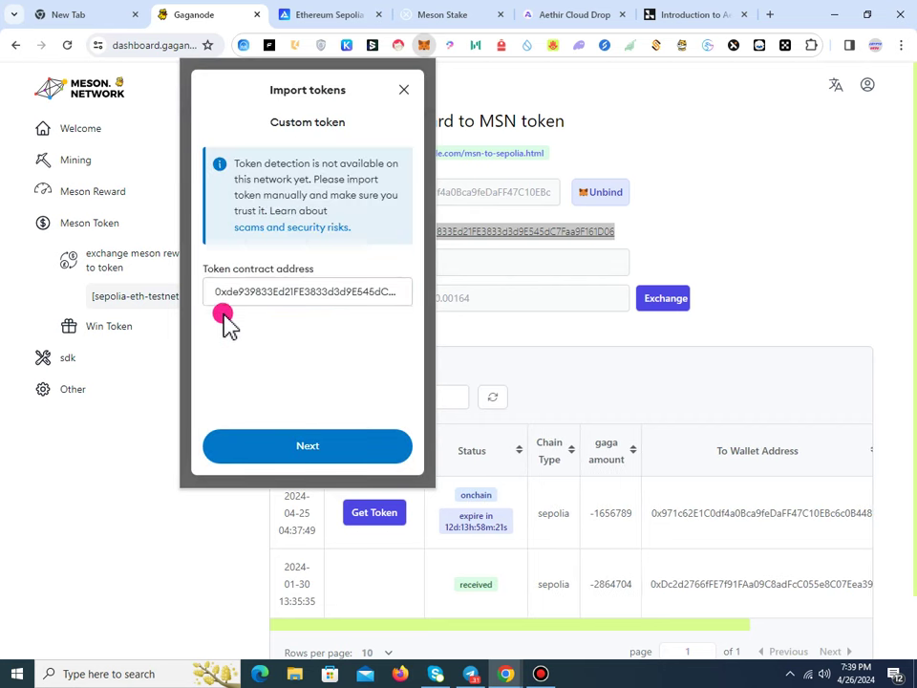
{"action": "left_click", "coordinate": [303, 436]}
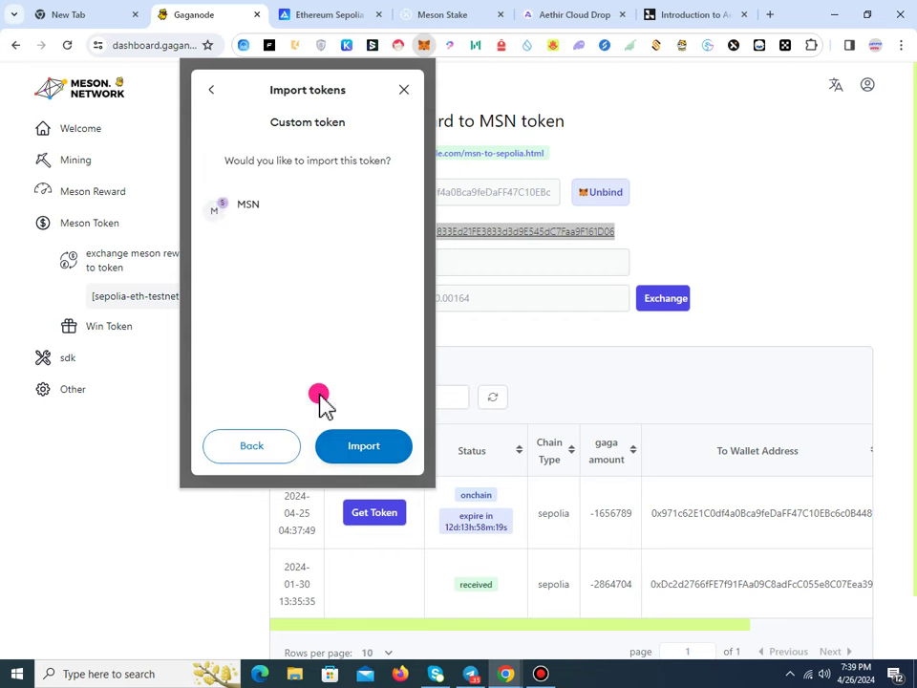
{"action": "left_click", "coordinate": [363, 448]}
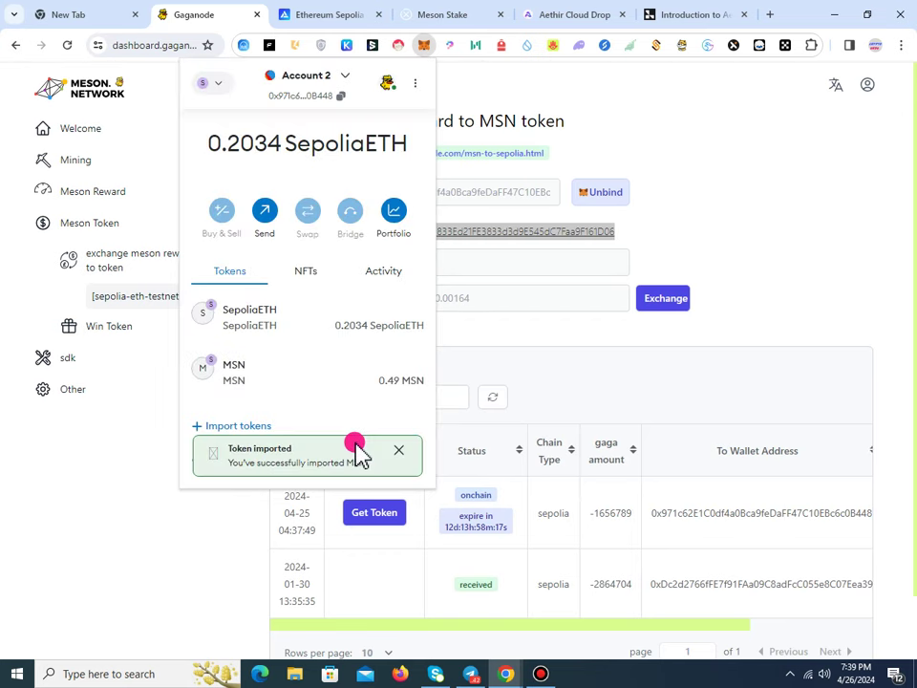
{"action": "left_click", "coordinate": [516, 340]}
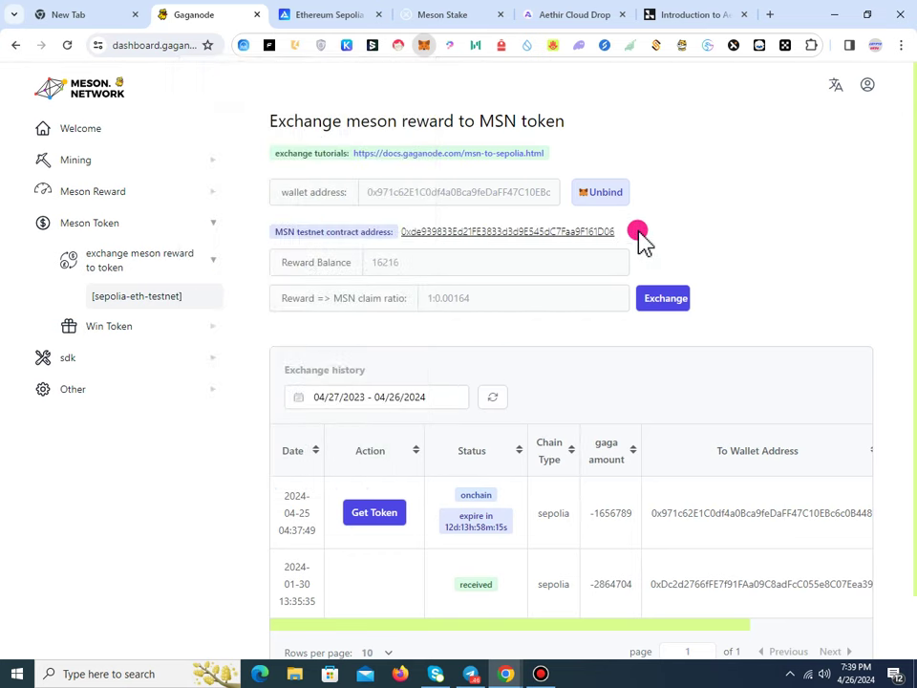
{"action": "left_click", "coordinate": [662, 304]}
{"action": "left_click", "coordinate": [446, 390]}
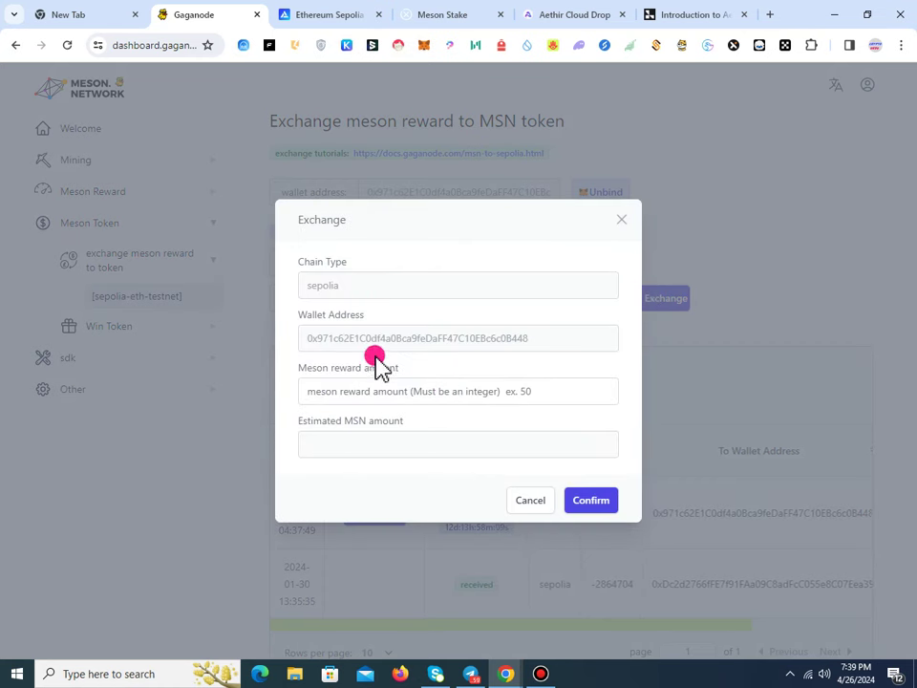
{"action": "left_click", "coordinate": [528, 503]}
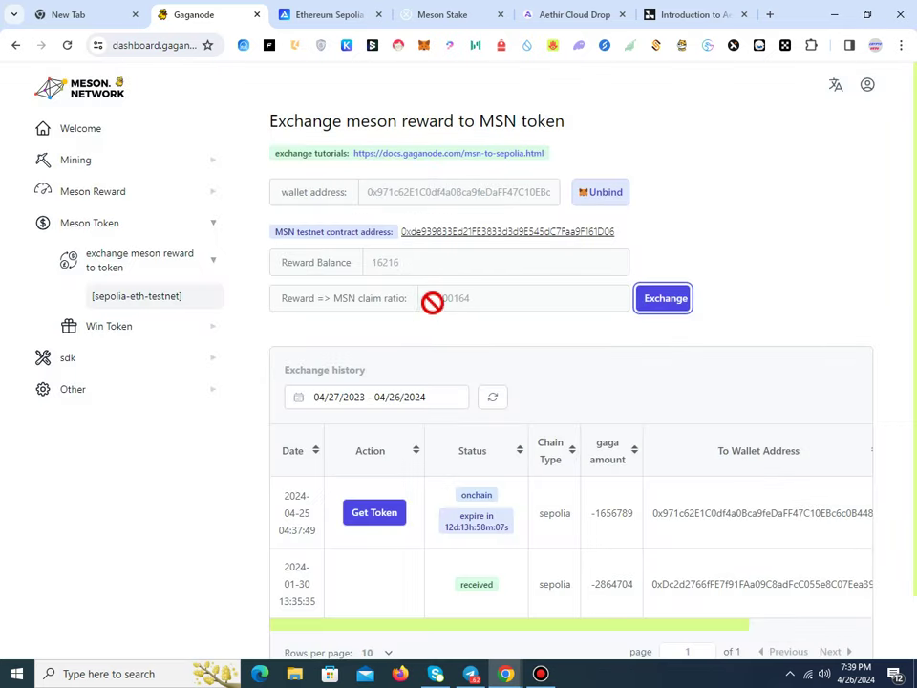
Step: Exchange 16215 Meson reward for MSN tokens on the sepolia-eth-testnet chain and confirm the request
{"action": "left_click", "coordinate": [639, 304]}
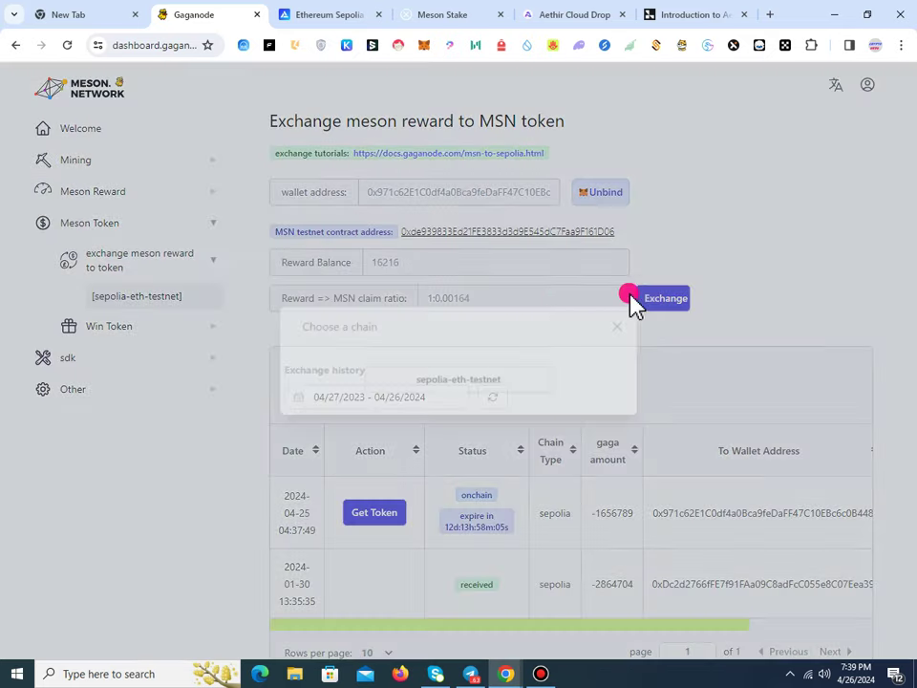
{"action": "left_click", "coordinate": [418, 382]}
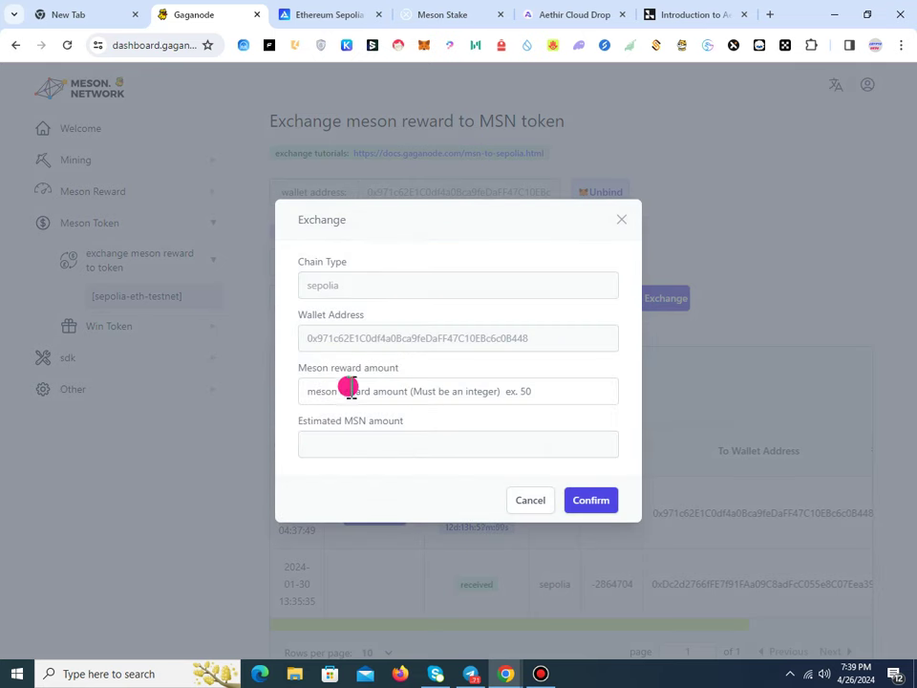
{"action": "left_click", "coordinate": [351, 390]}
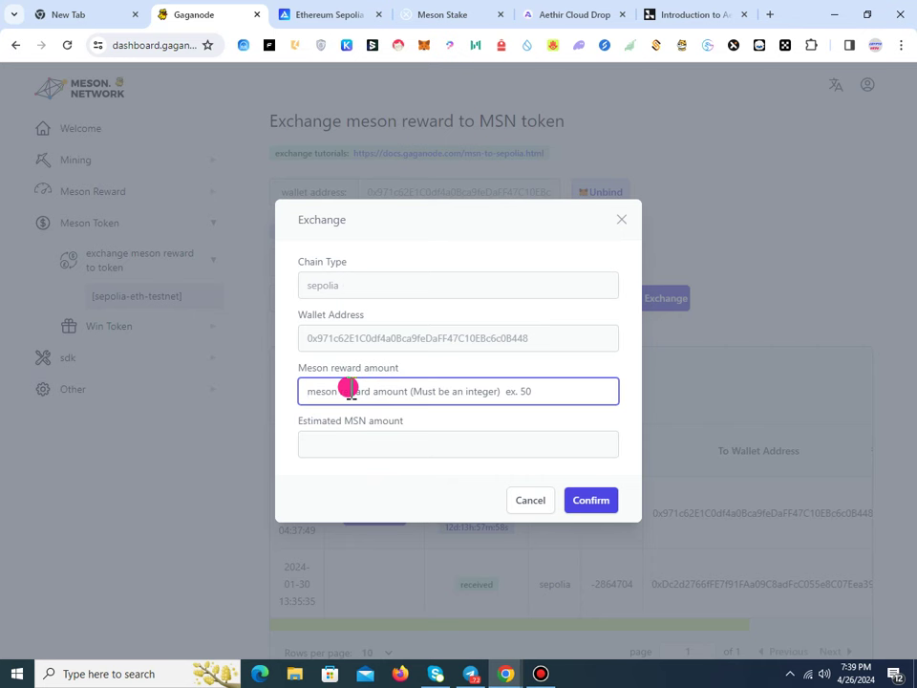
{"action": "type", "text": "16215"}
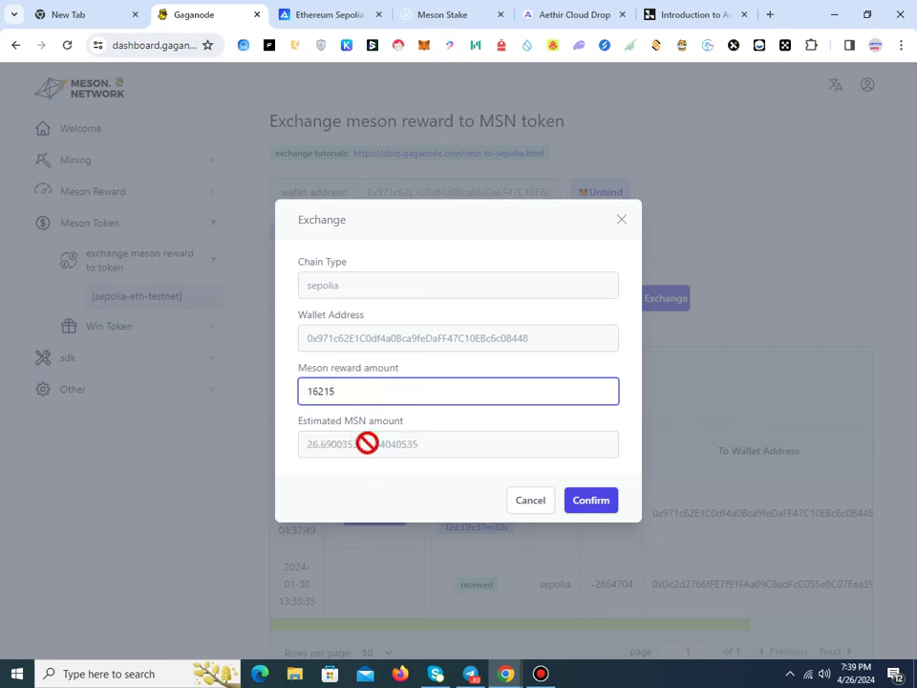
{"action": "left_click", "coordinate": [592, 503]}
{"action": "left_click", "coordinate": [430, 441]}
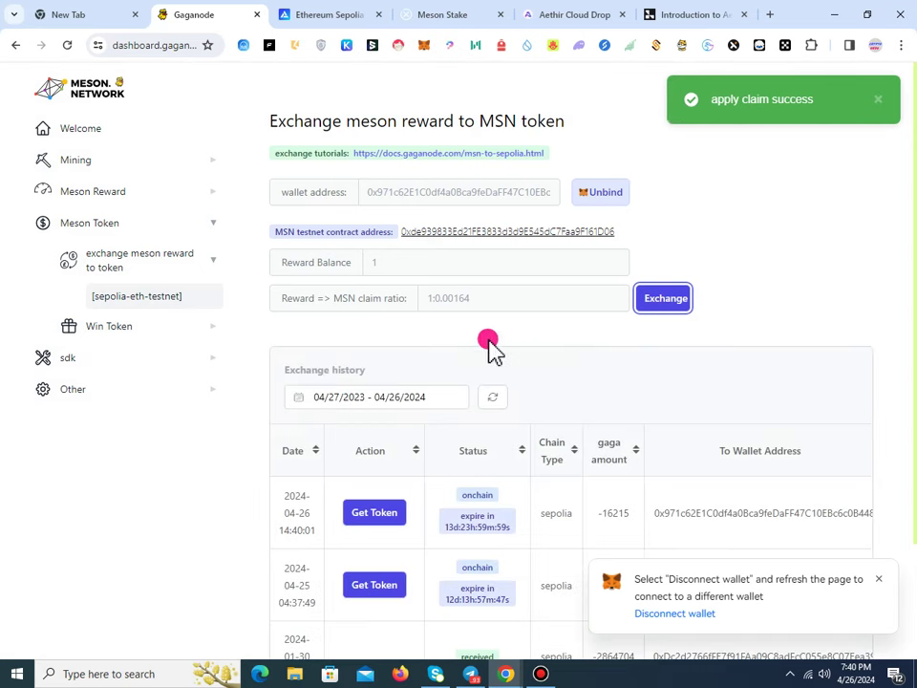
Step: Get the tokens for the 2024-04-25 exchange of 1656789 reward and approve the transaction in MetaMask
{"action": "scroll", "coordinate": [438, 392], "scroll_direction": "down", "scroll_amount": 3}
{"action": "left_click", "coordinate": [381, 445]}
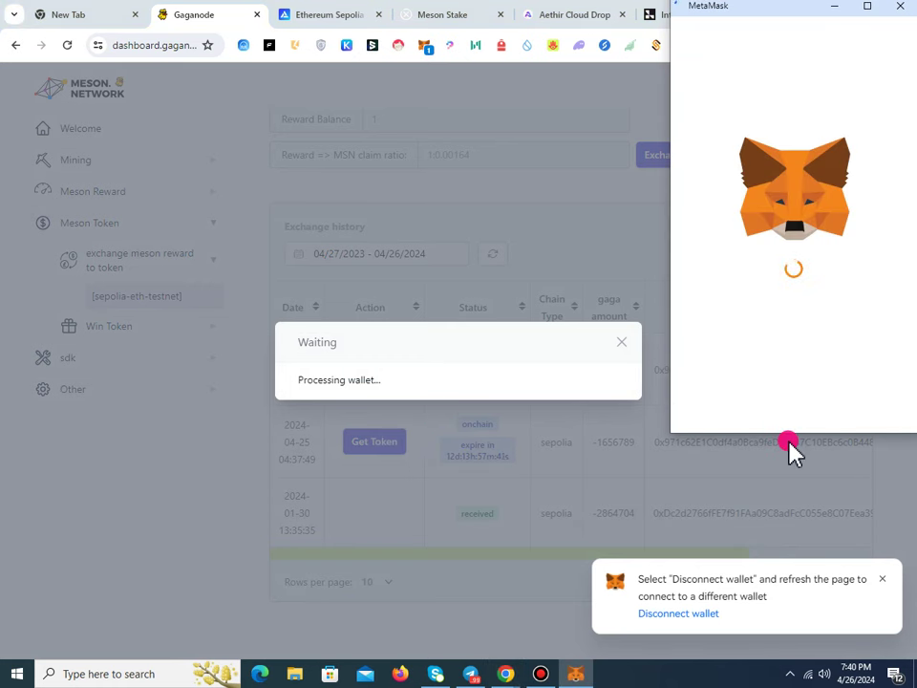
{"action": "scroll", "coordinate": [823, 368], "scroll_direction": "down", "scroll_amount": 3}
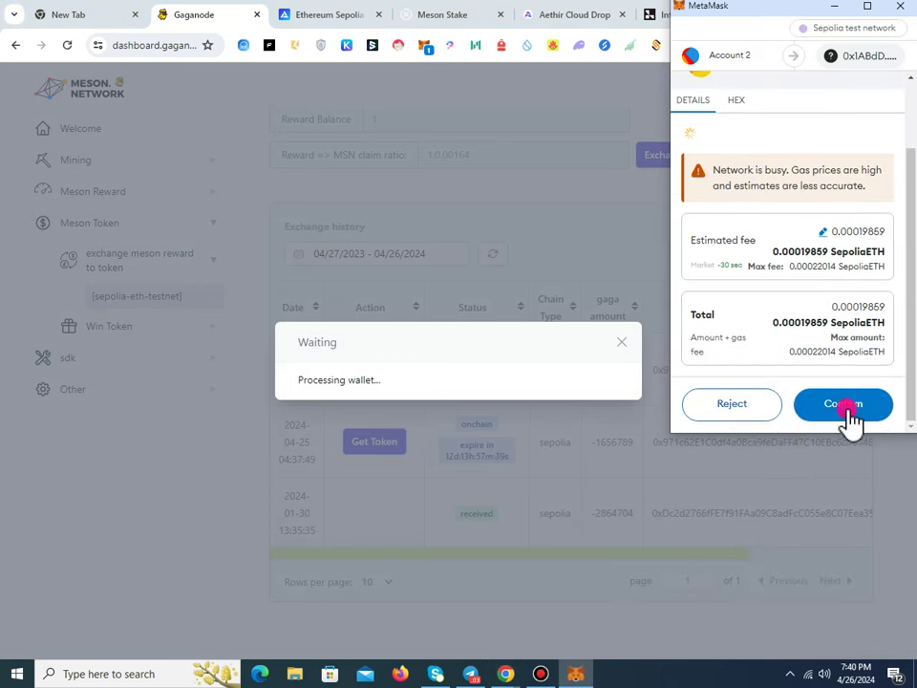
{"action": "left_click", "coordinate": [845, 409]}
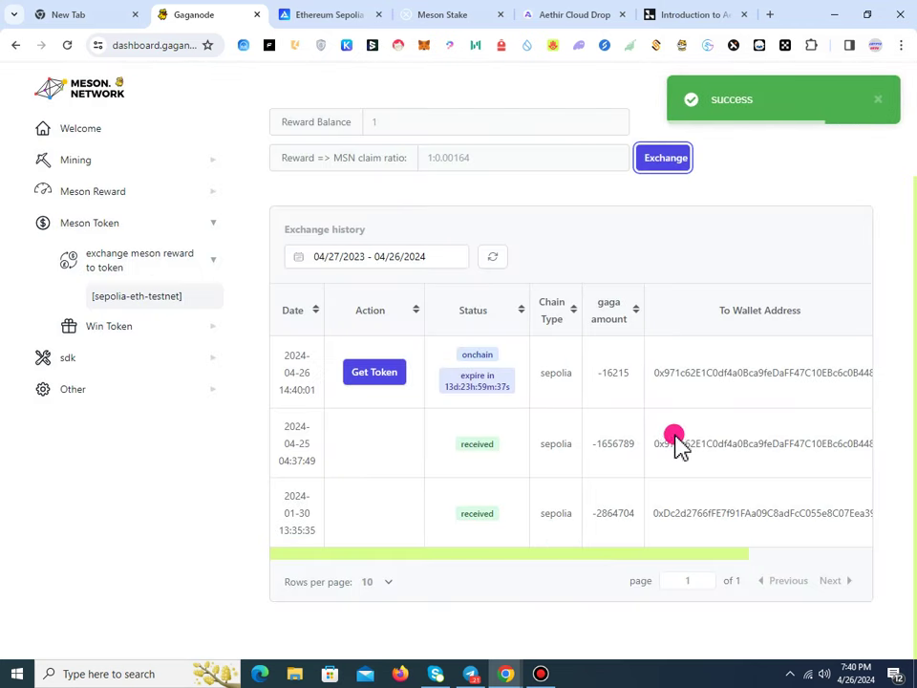
Step: Get the tokens for the 2024-04-26 exchange of 16215 reward and approve the transaction in MetaMask
{"action": "left_click", "coordinate": [375, 372]}
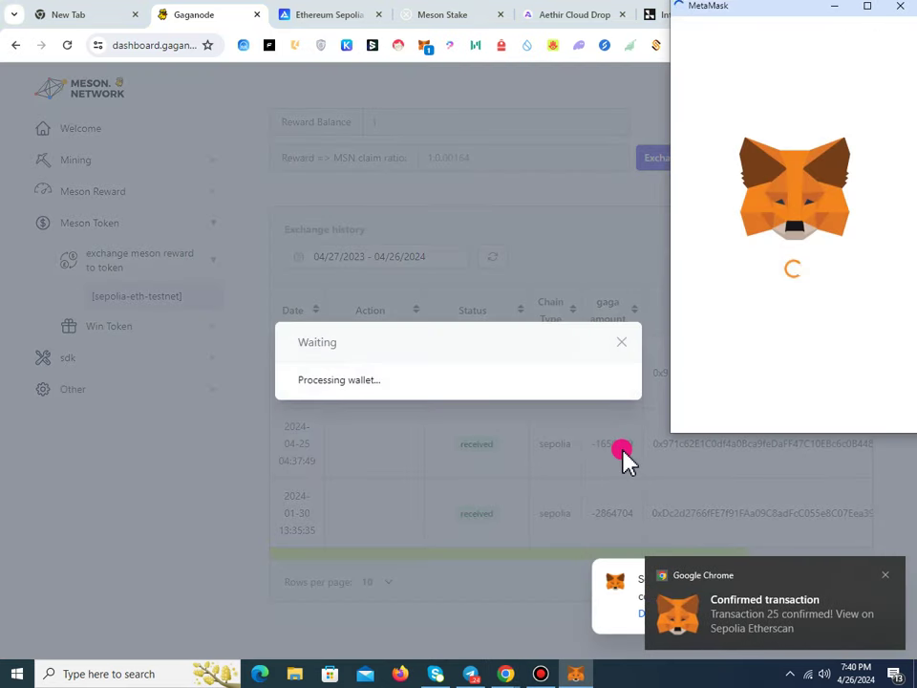
{"action": "left_click_drag", "start_coordinate": [852, 438], "coordinate": [855, 449]}
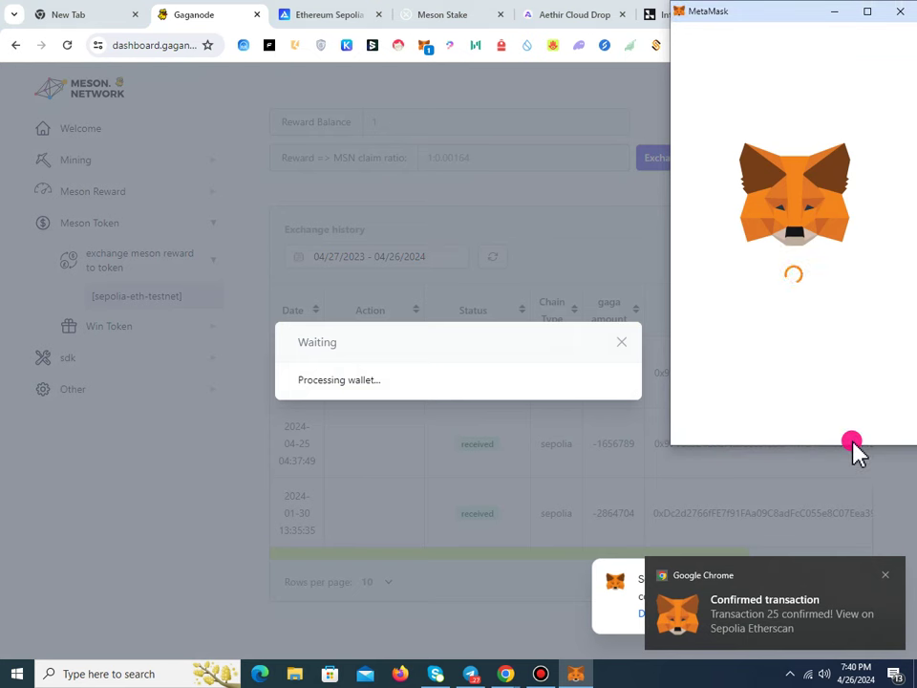
{"action": "scroll", "coordinate": [828, 315], "scroll_direction": "down", "scroll_amount": 2}
{"action": "left_click", "coordinate": [877, 430]}
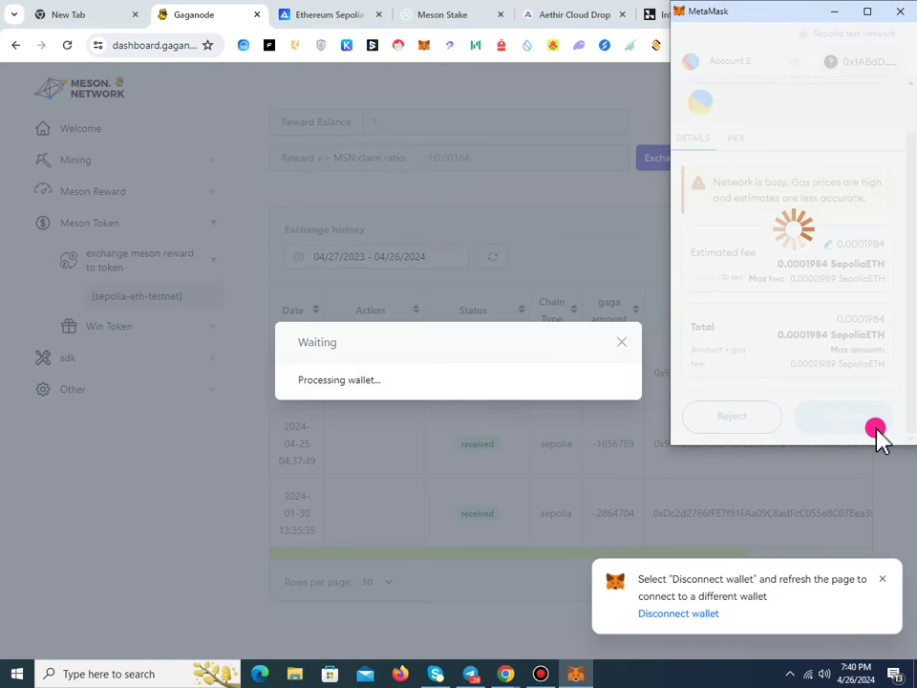
{"action": "left_click", "coordinate": [543, 675]}
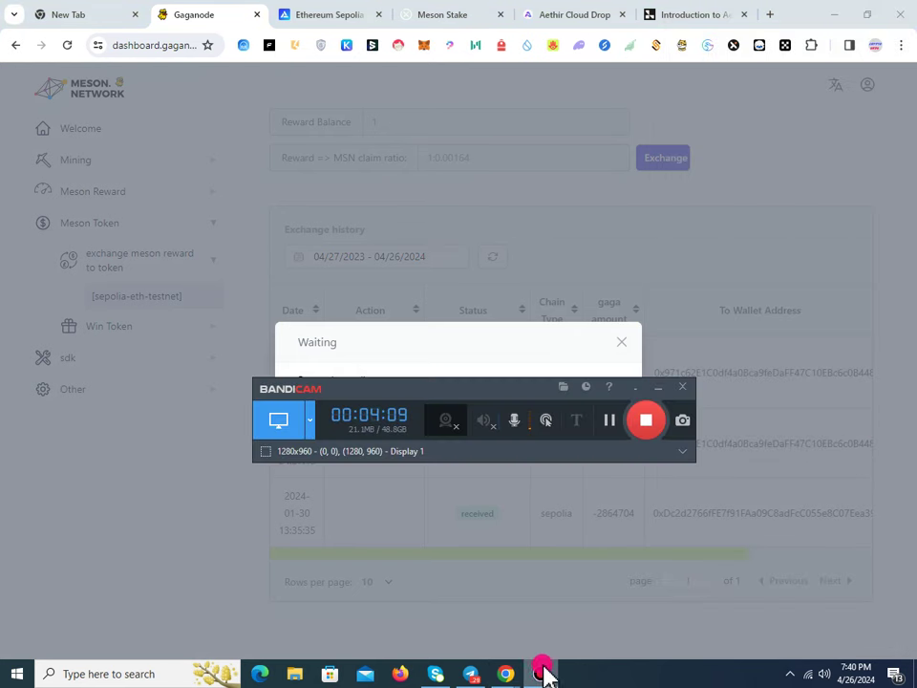
{"action": "left_click", "coordinate": [676, 253]}
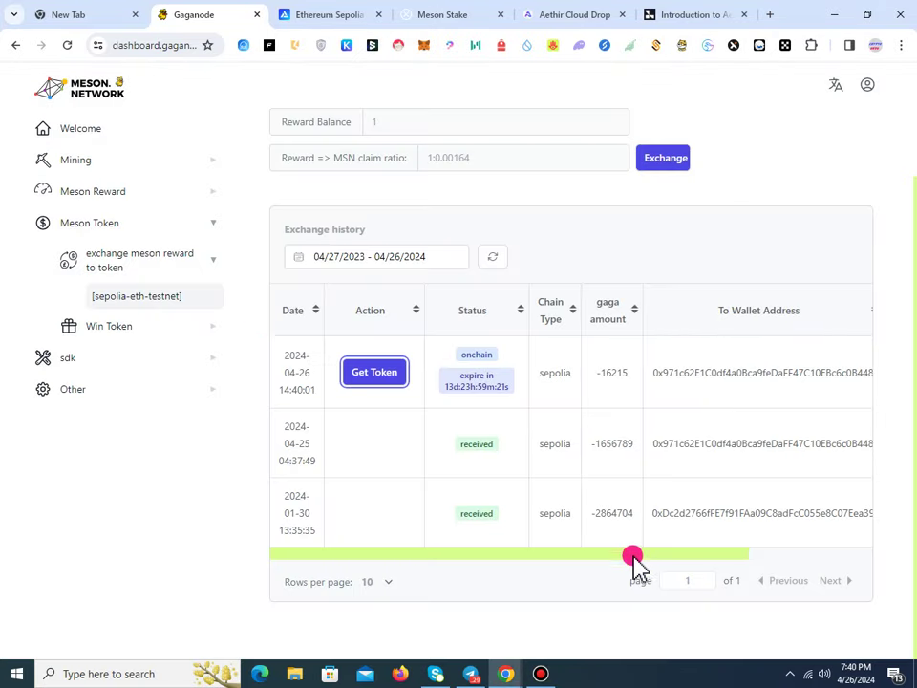
Step: Compare the gaga amounts with the MSN amounts of the entries in the exchange history
{"action": "left_click_drag", "start_coordinate": [632, 554], "coordinate": [760, 554]}
{"action": "double_click", "coordinate": [447, 514]}
{"action": "double_click", "coordinate": [449, 444]}
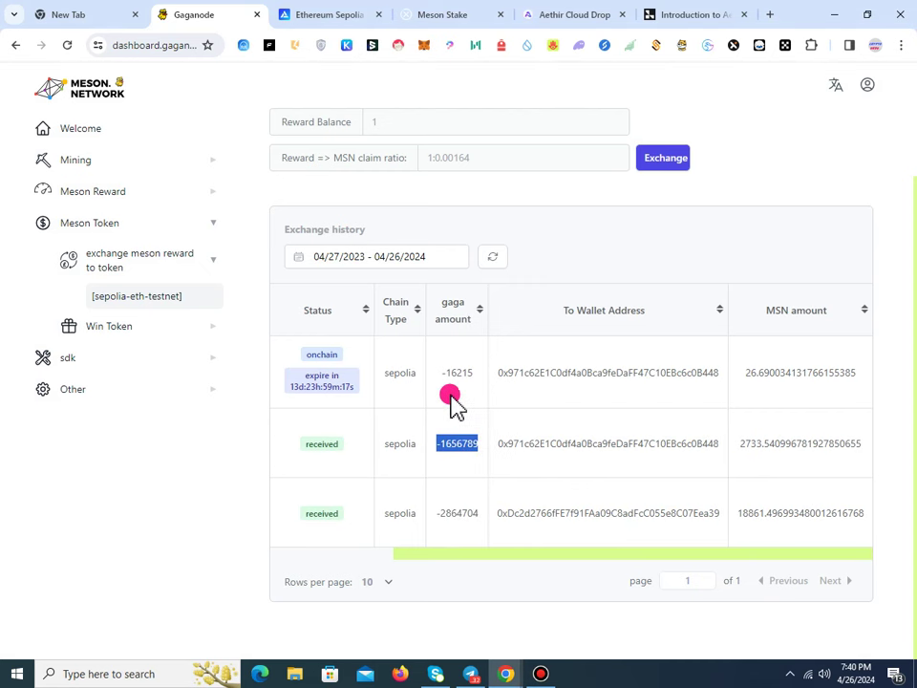
{"action": "left_click_drag", "start_coordinate": [450, 395], "coordinate": [509, 395]}
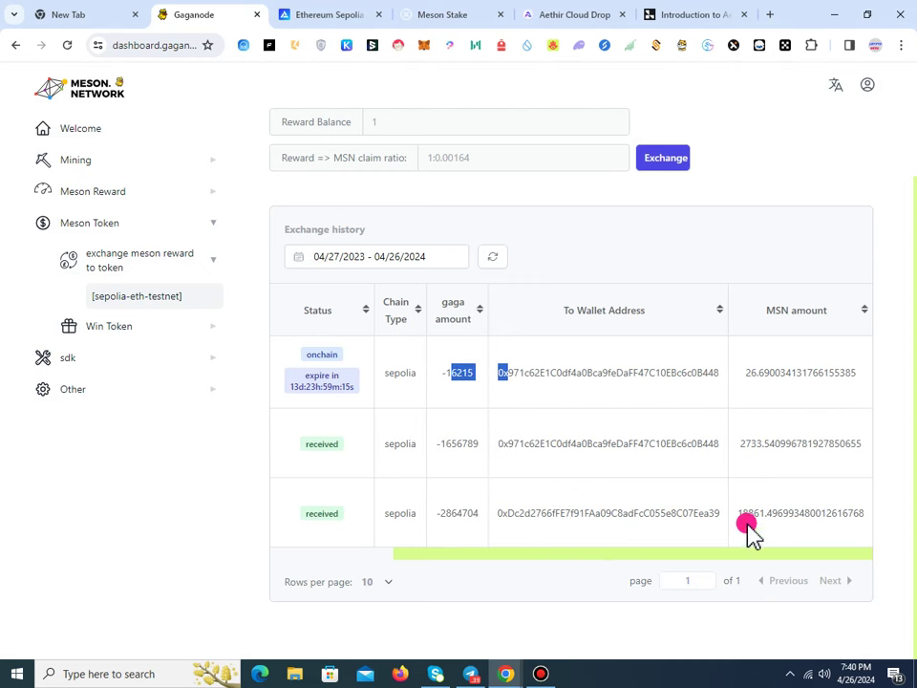
{"action": "left_click_drag", "start_coordinate": [749, 513], "coordinate": [803, 516]}
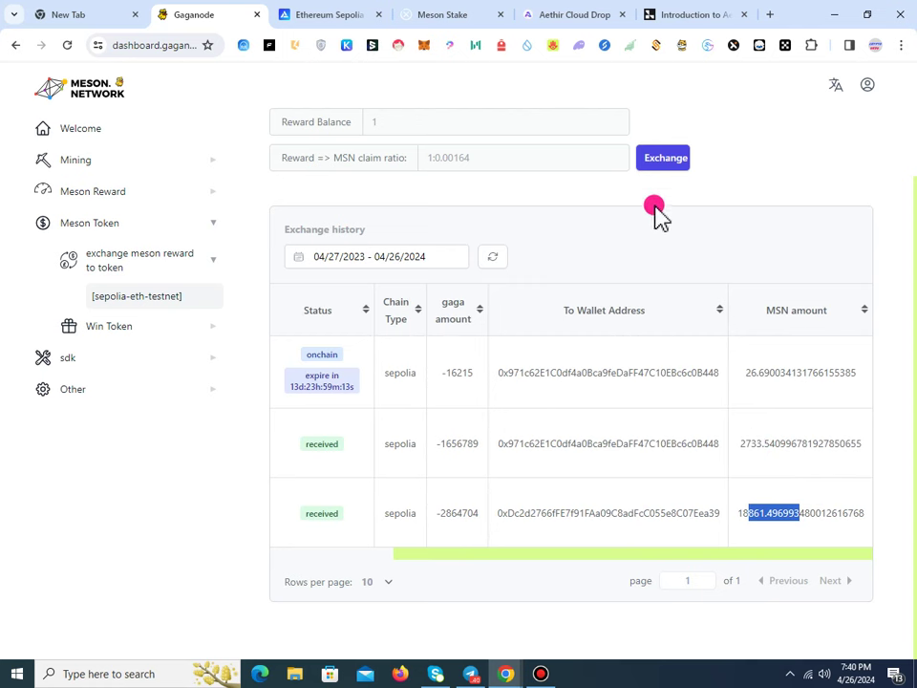
{"action": "left_click_drag", "start_coordinate": [577, 554], "coordinate": [413, 527]}
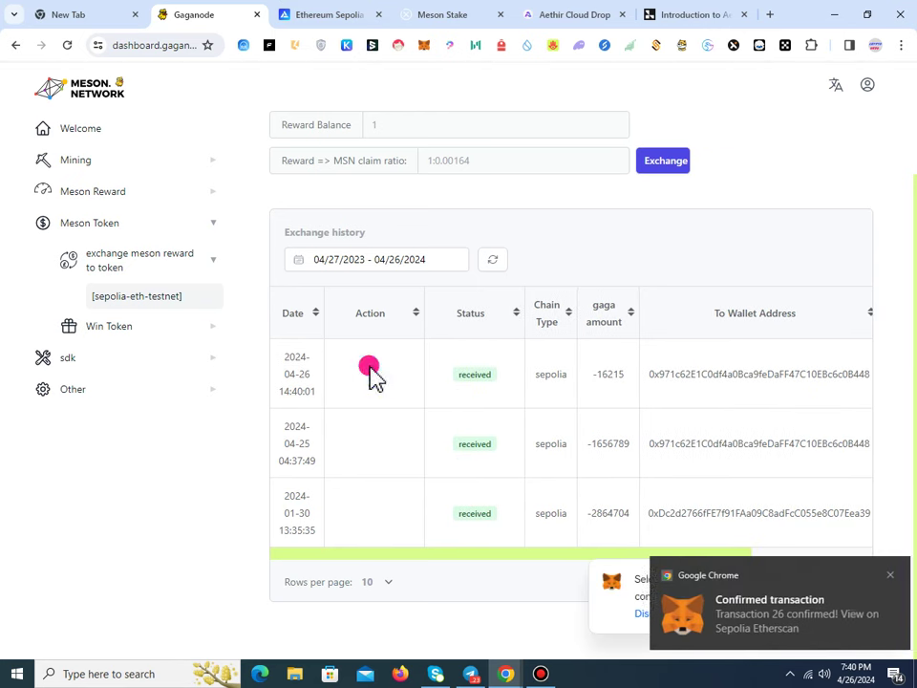
Step: Dismiss the transaction notification and open the Win Token page for sepolia-eth-testnet
{"action": "left_click", "coordinate": [885, 575]}
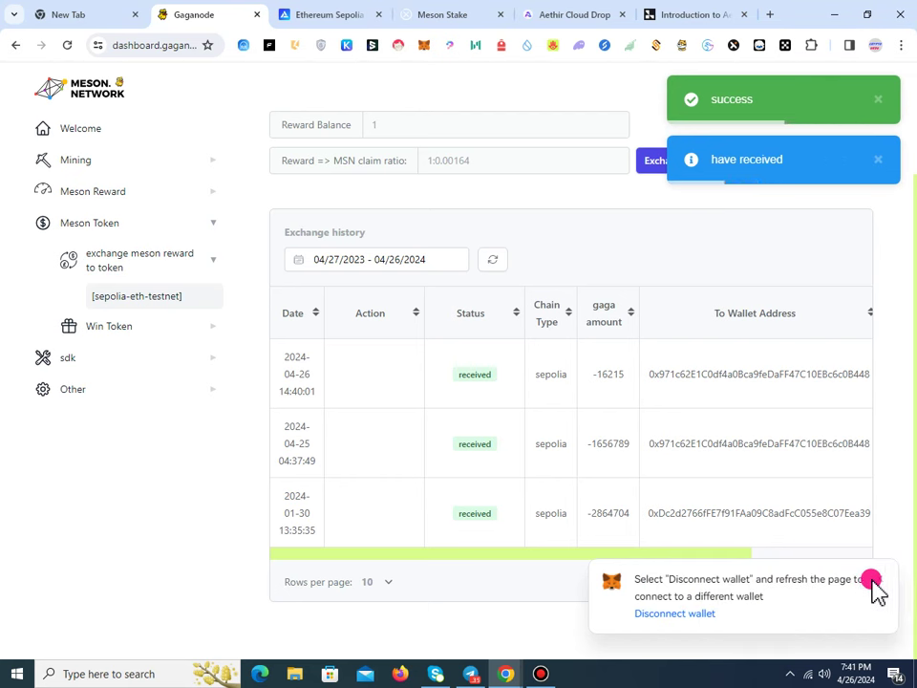
{"action": "left_click", "coordinate": [107, 334]}
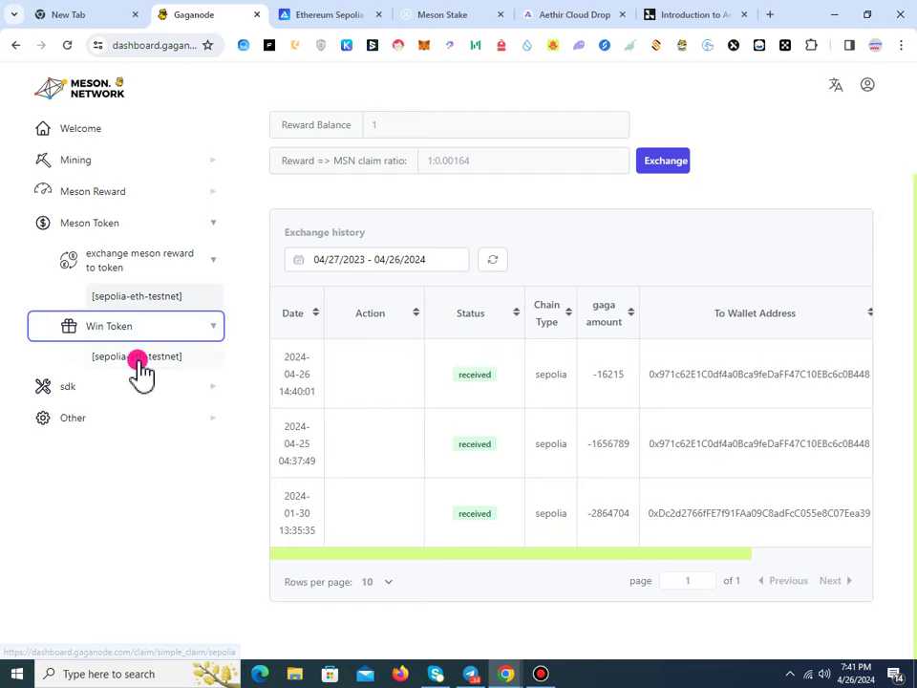
{"action": "left_click", "coordinate": [138, 360]}
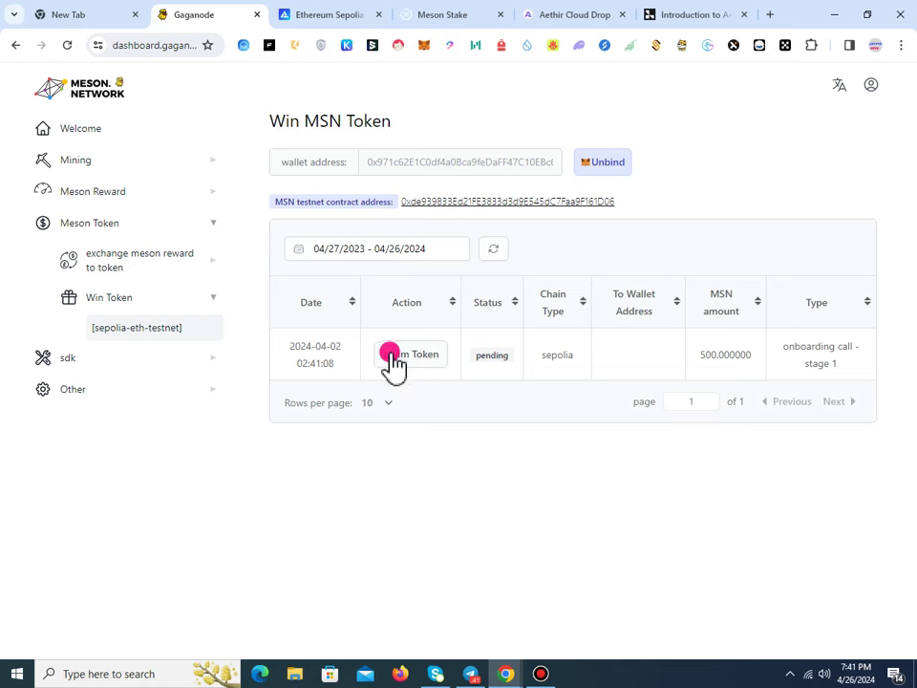
Step: Claim the 500 MSN onboarding call reward to the bound wallet, get the tokens and approve the claim transaction in MetaMask
{"action": "left_click", "coordinate": [390, 359]}
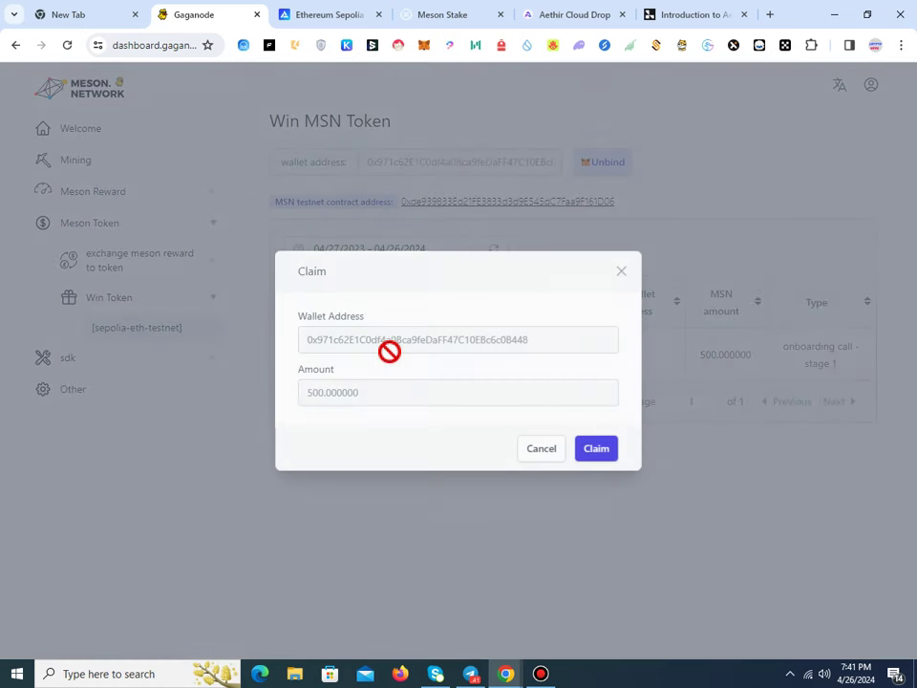
{"action": "left_click", "coordinate": [599, 449]}
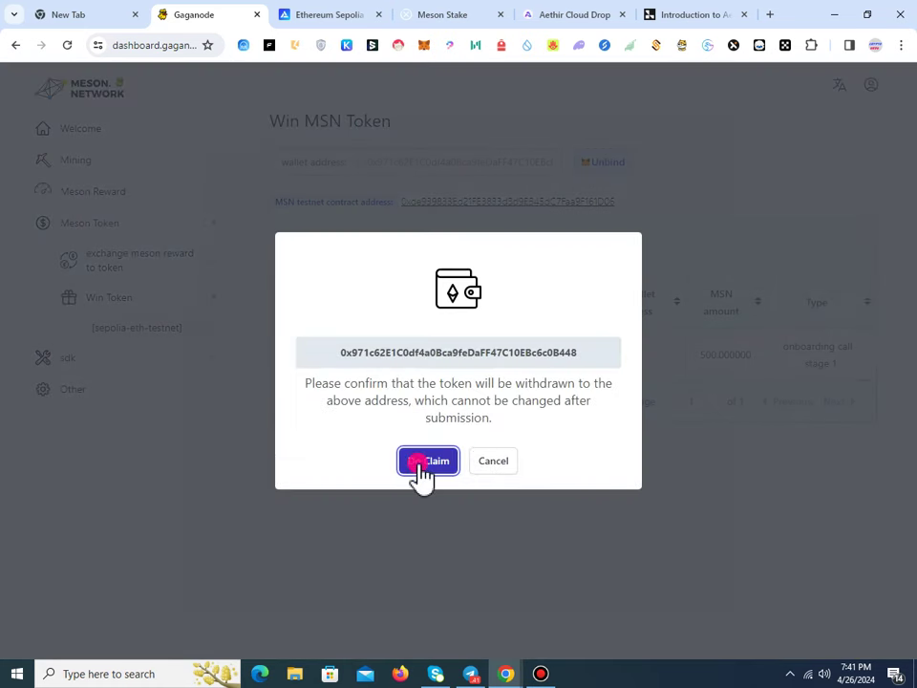
{"action": "left_click", "coordinate": [421, 462]}
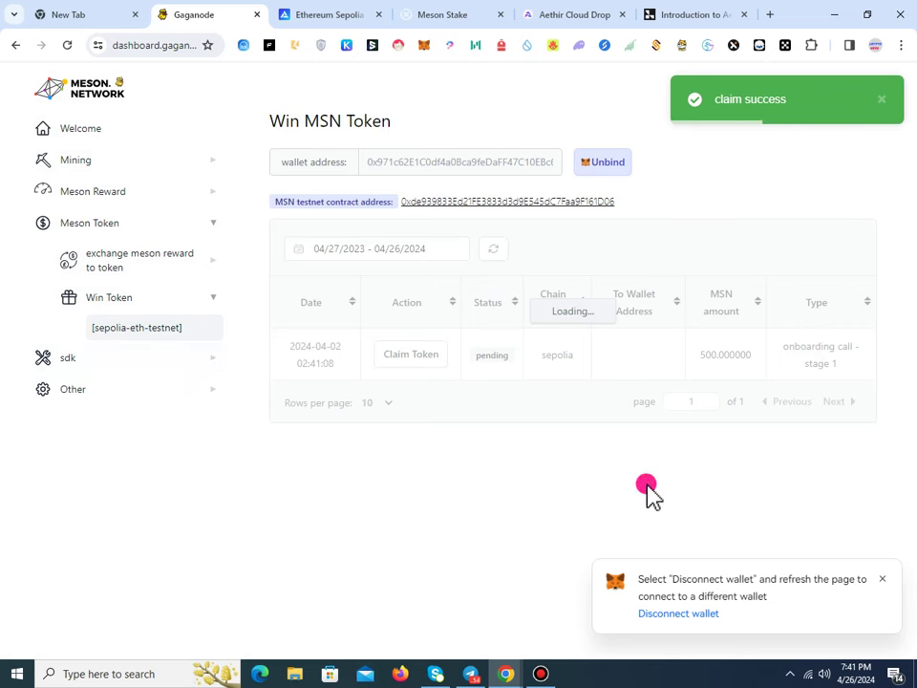
{"action": "left_click", "coordinate": [373, 365]}
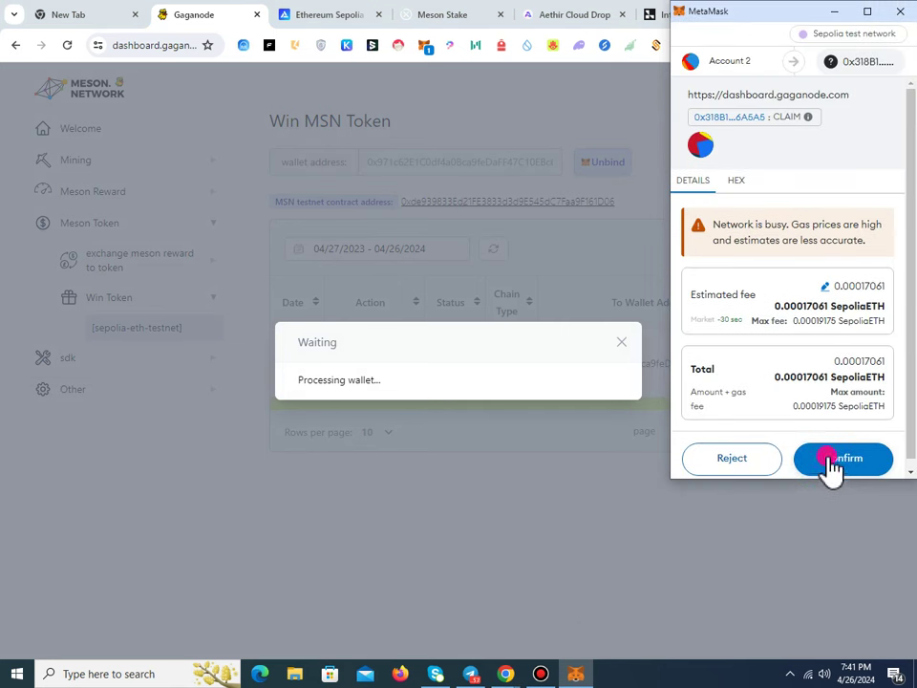
{"action": "left_click", "coordinate": [828, 459]}
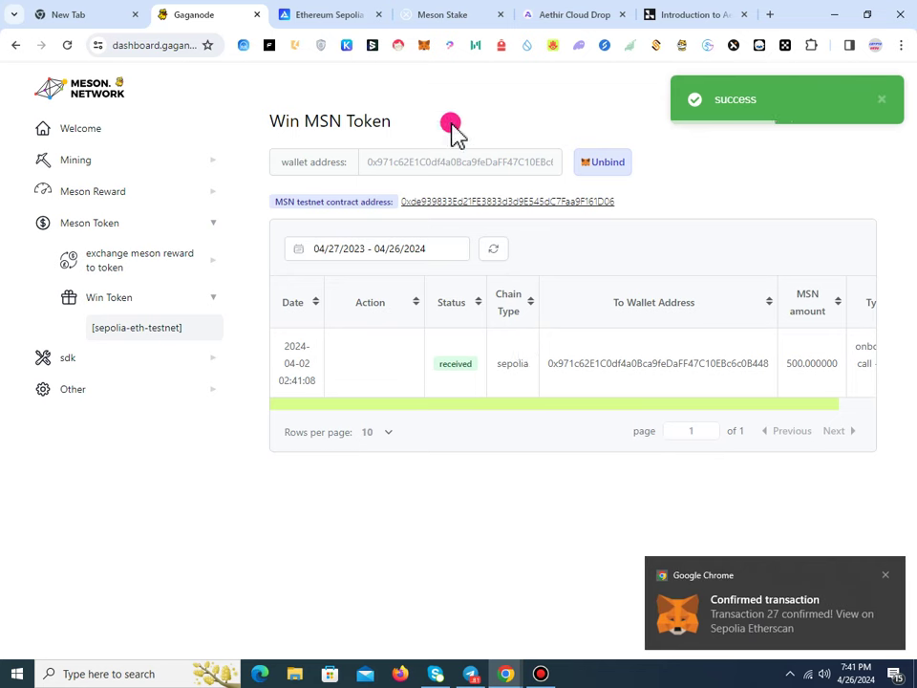
Step: Harvest the unharvested staking credit on the Meson Stake page and approve the harvest transaction in MetaMask
{"action": "left_click", "coordinate": [427, 15]}
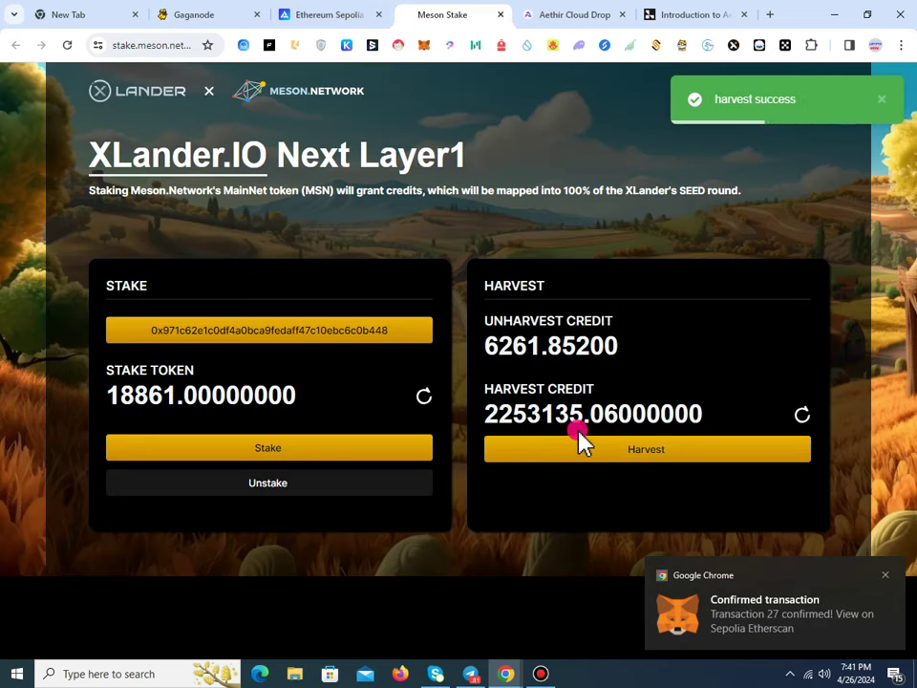
{"action": "left_click", "coordinate": [632, 464]}
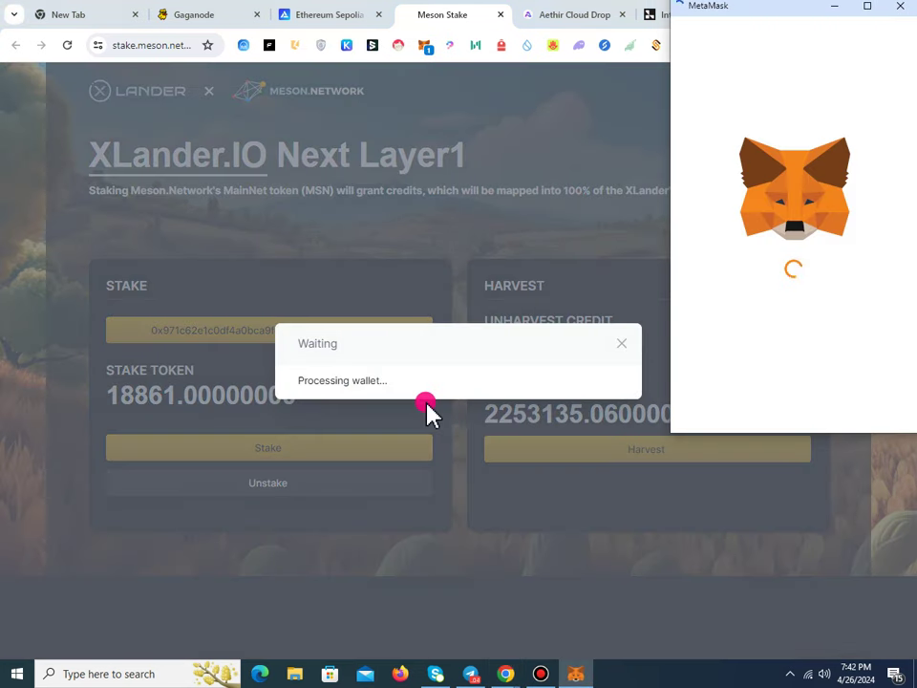
{"action": "left_click_drag", "start_coordinate": [766, 434], "coordinate": [770, 500]}
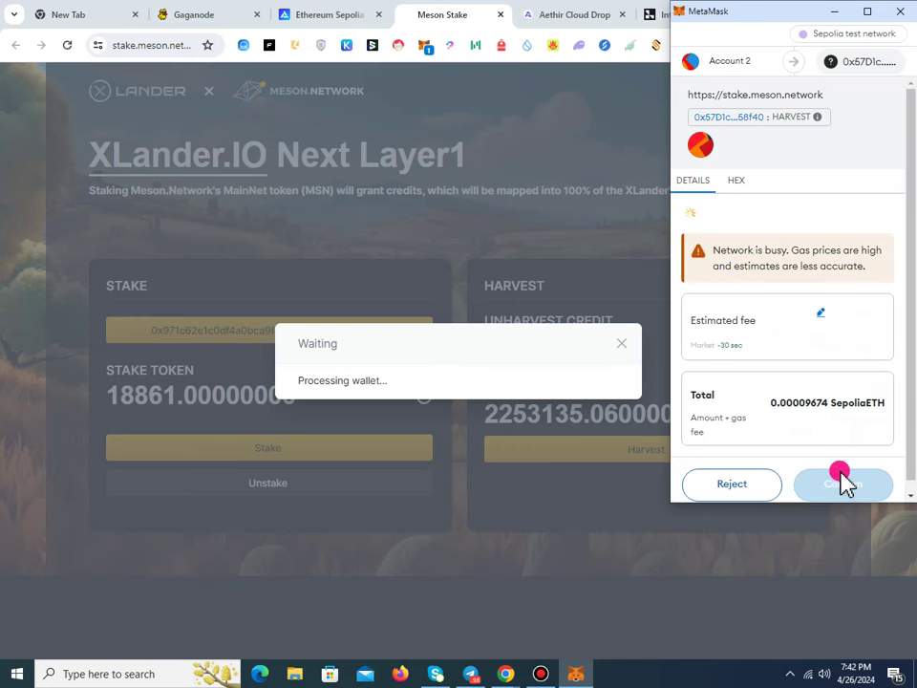
{"action": "left_click", "coordinate": [843, 485]}
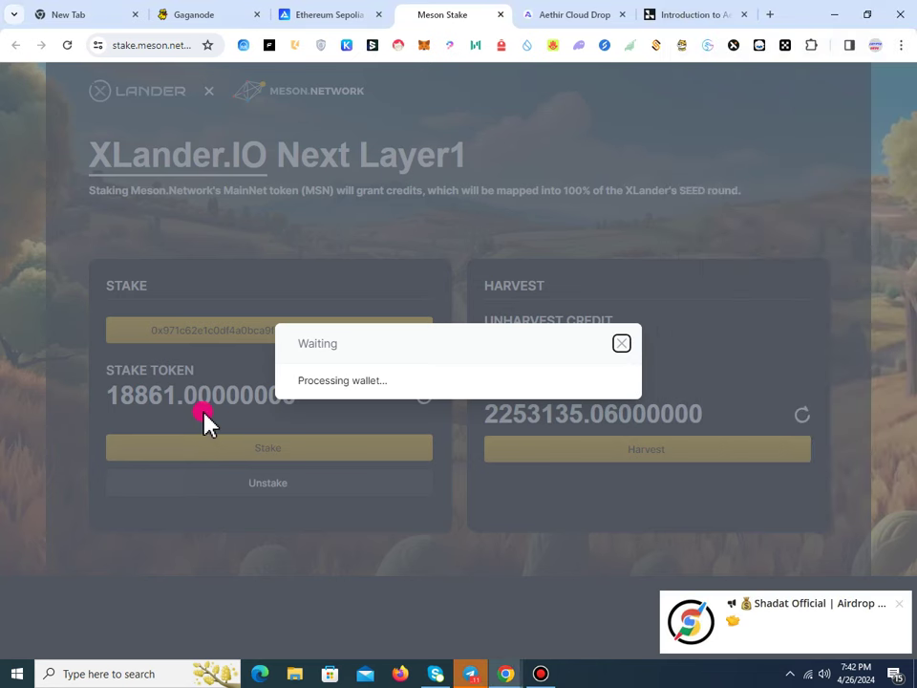
{"action": "left_click", "coordinate": [898, 604]}
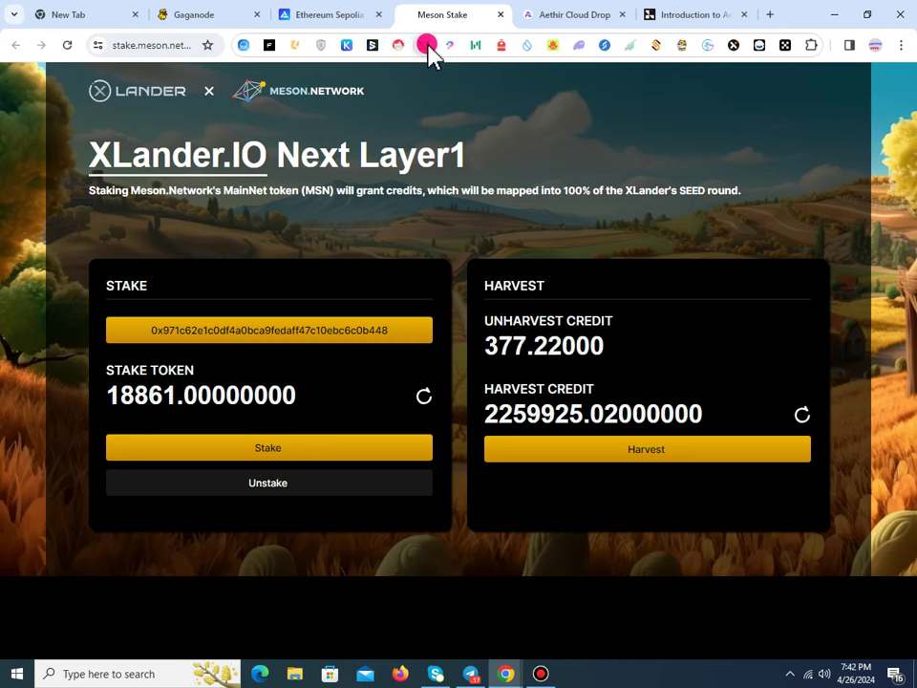
Step: Check the MSN token balance of Account 2 in the MetaMask wallet
{"action": "left_click", "coordinate": [426, 45]}
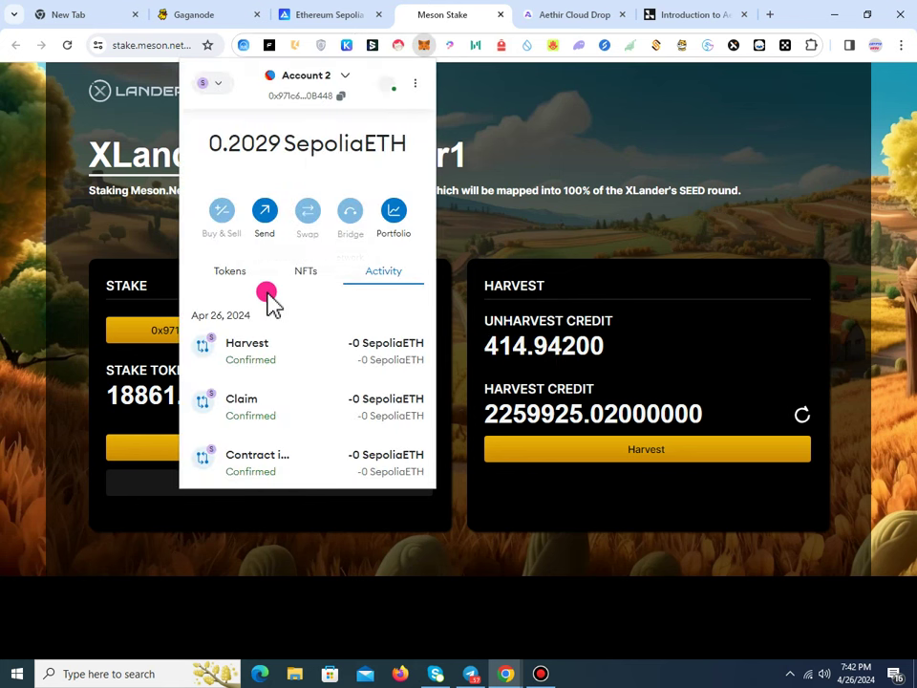
{"action": "left_click", "coordinate": [251, 268]}
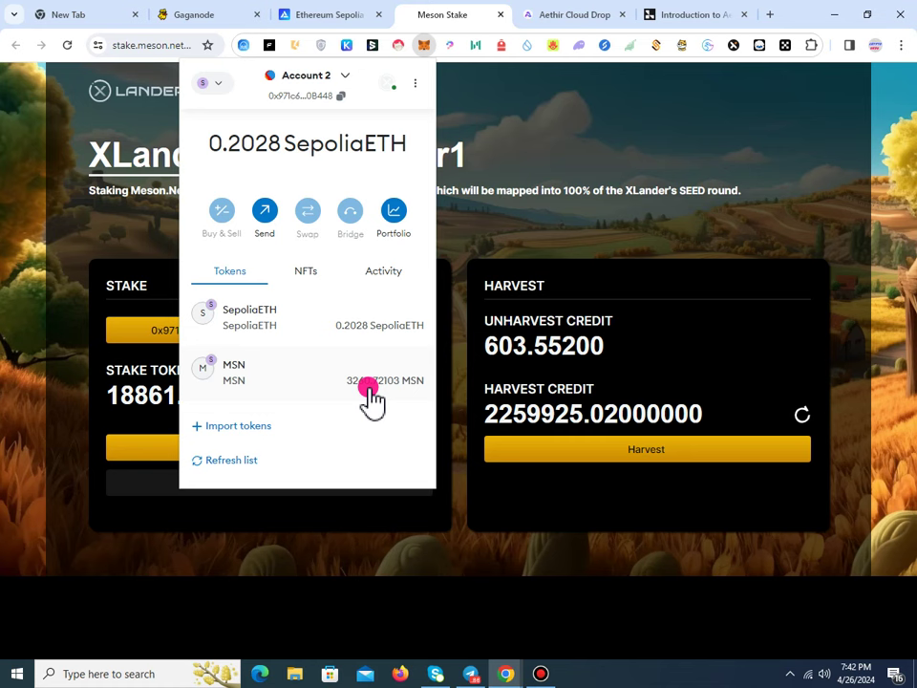
{"action": "left_click", "coordinate": [697, 379]}
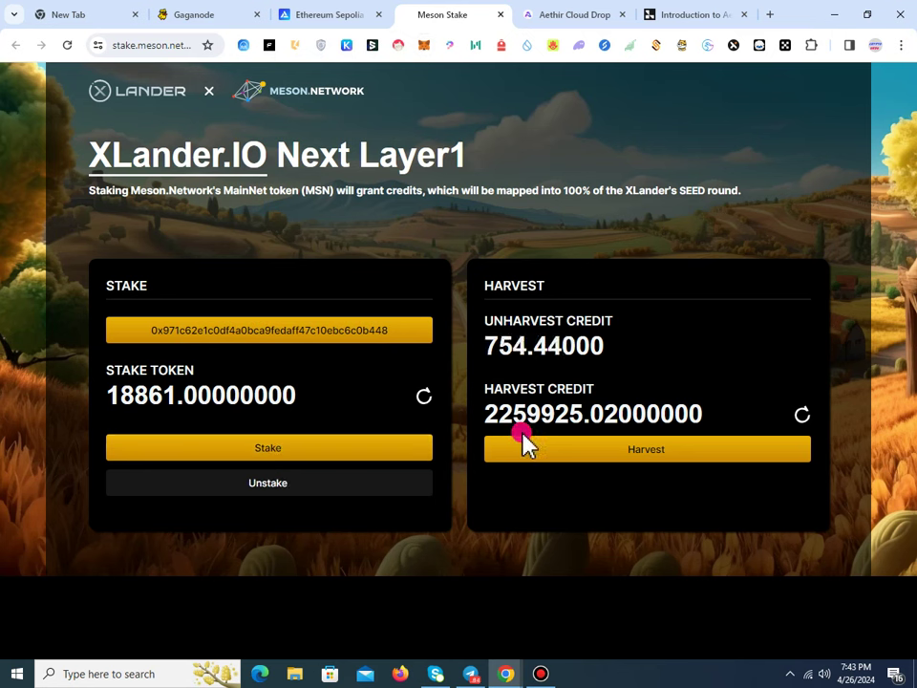
{"action": "left_click", "coordinate": [542, 672]}
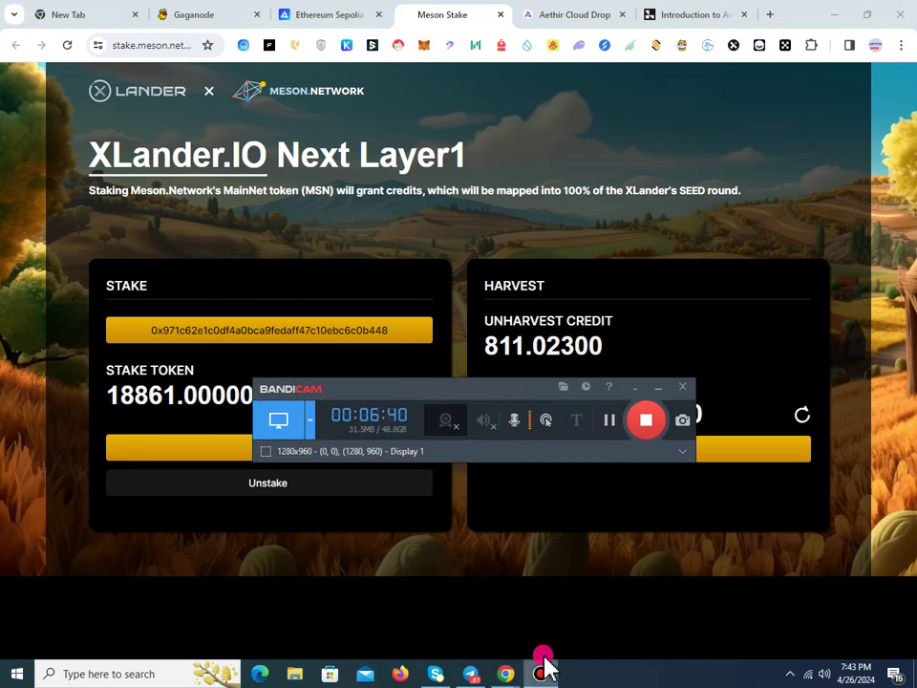
{"action": "left_click", "coordinate": [609, 423]}
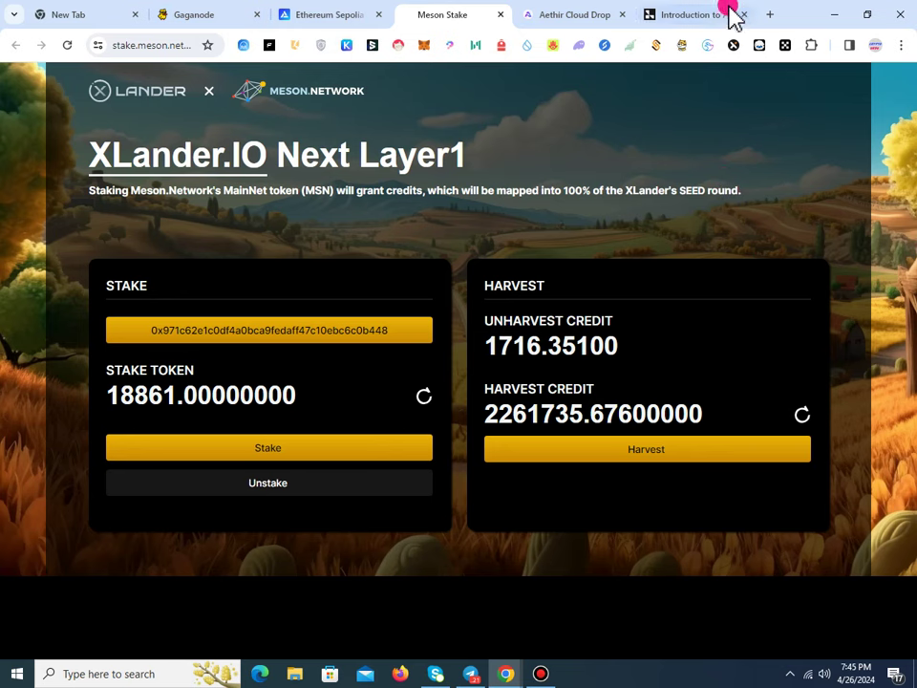
Step: Switch to the Aethir Cloud Drop airdrop page
{"action": "left_click", "coordinate": [581, 13]}
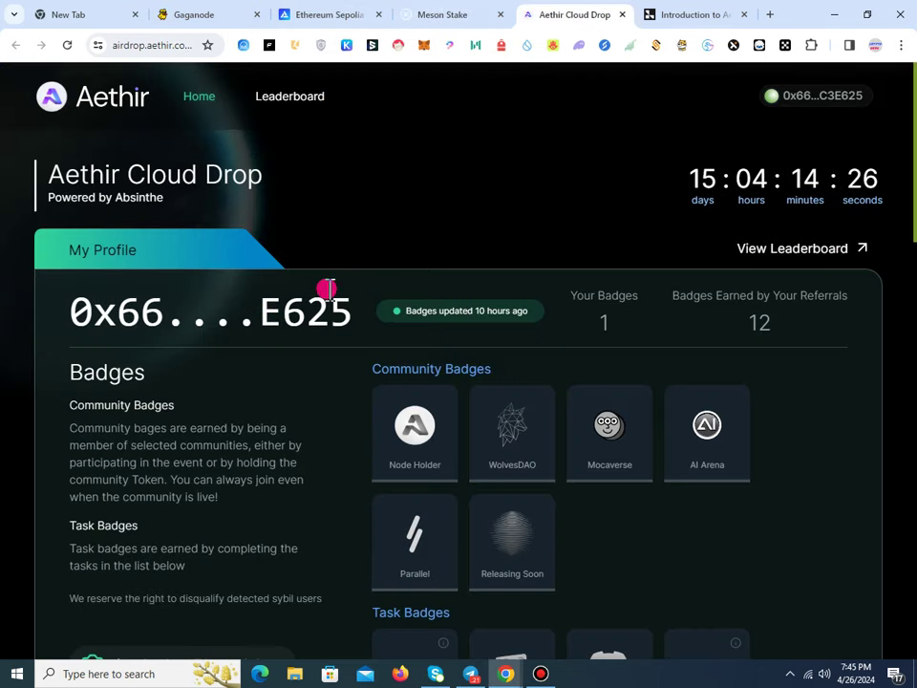